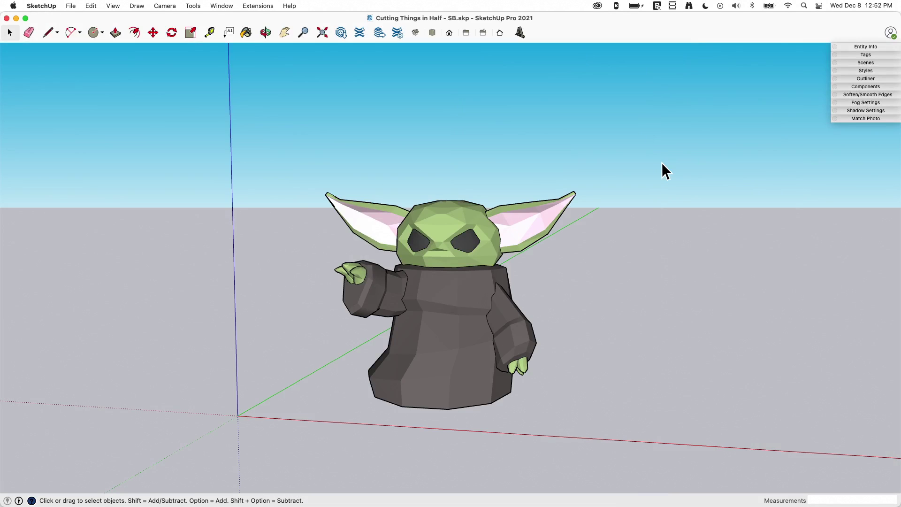
middle_drag(578, 103, 559, 281)
scroll(590, 252, up, 3)
scroll(559, 281, up, 3)
scroll(557, 283, down, 3)
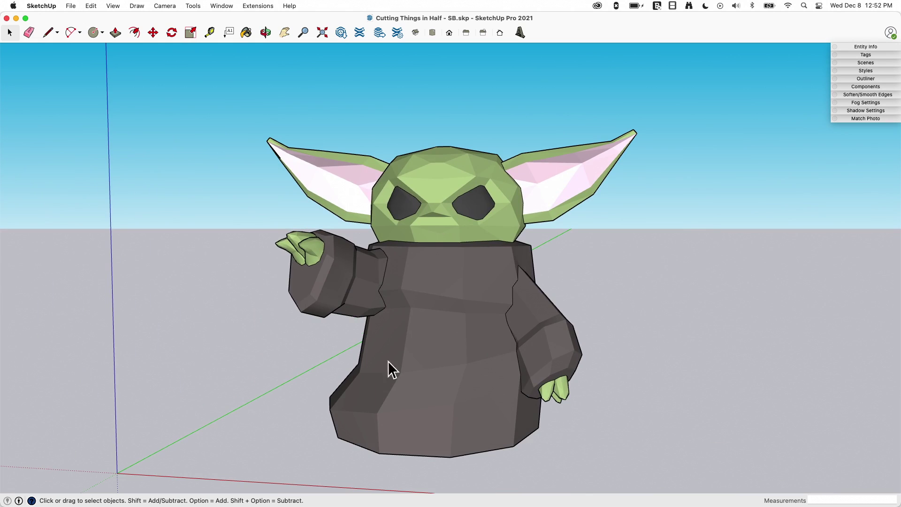
middle_drag(252, 350, 535, 315)
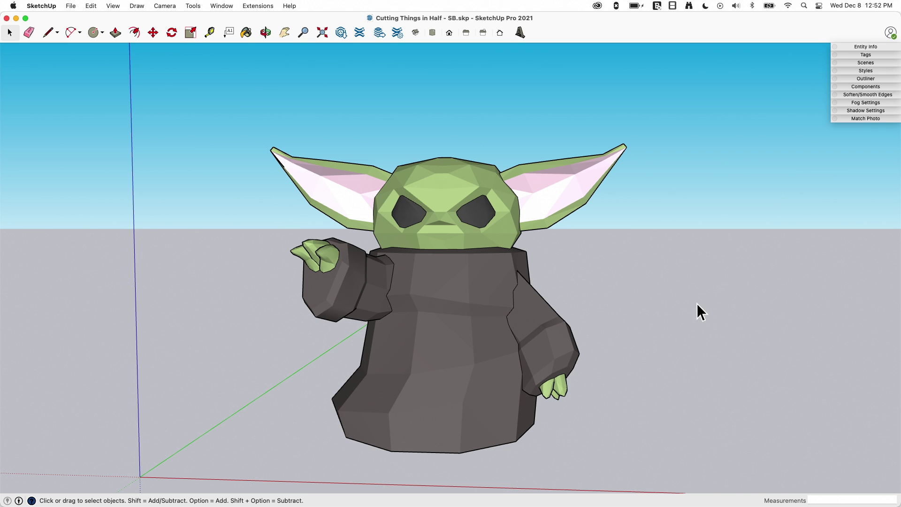
middle_drag(697, 304, 686, 308)
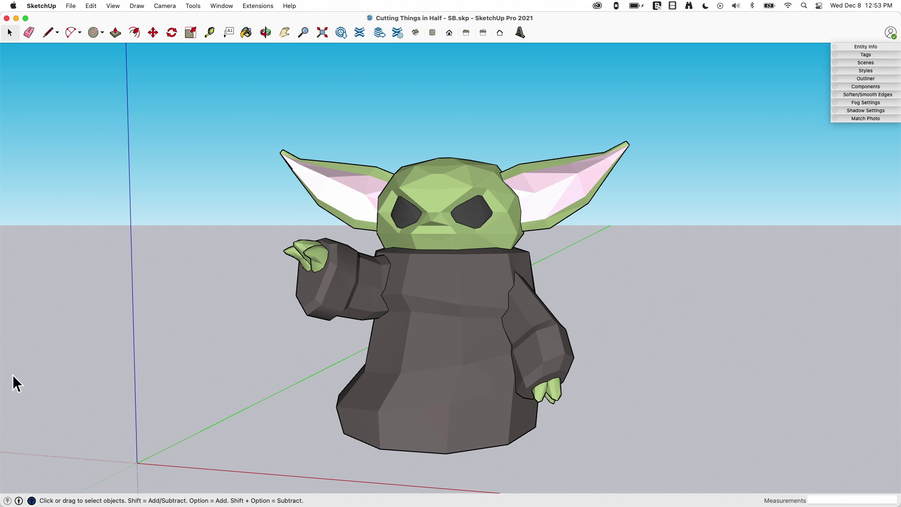
middle_drag(640, 306, 304, 221)
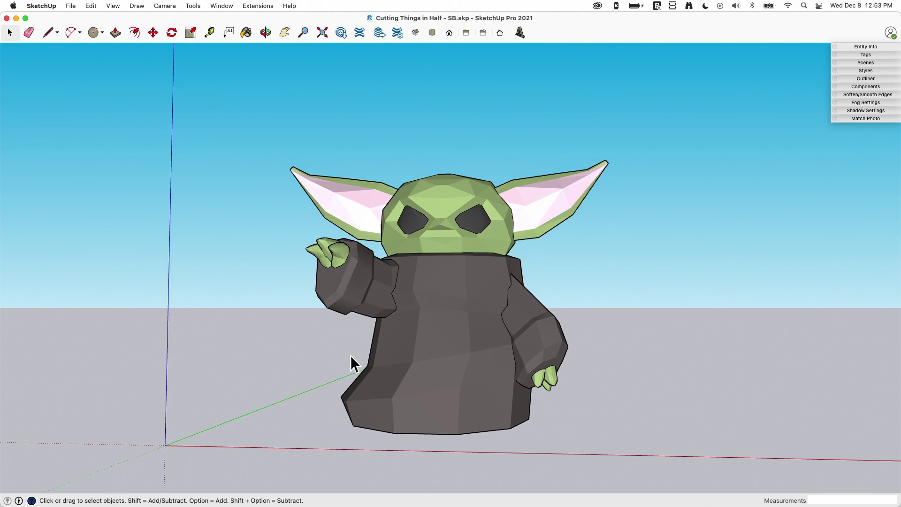
Copy the character figure about 9' along the green axis and array it as two copies with 2x.
middle_drag(694, 330, 540, 449)
middle_drag(650, 324, 113, 298)
middle_drag(663, 368, 447, 409)
click(488, 299)
click(448, 407)
key(alt)
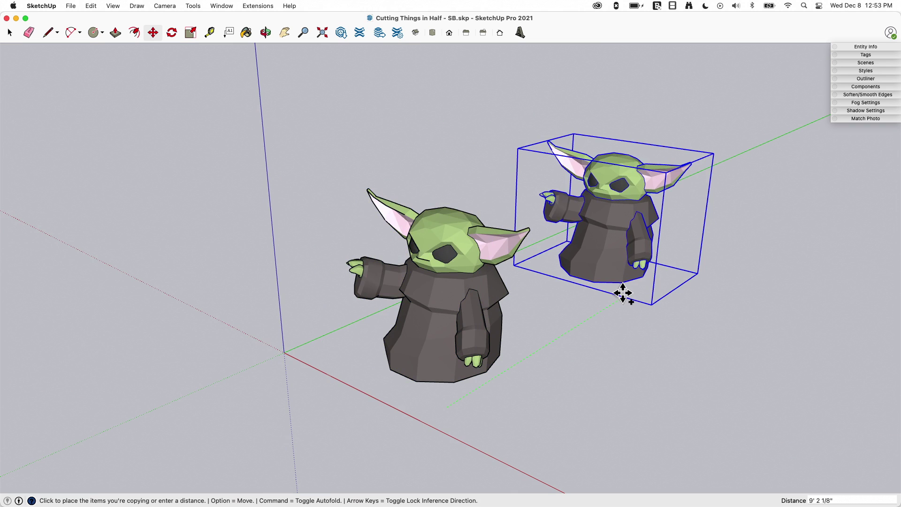
middle_drag(627, 117, 624, 314)
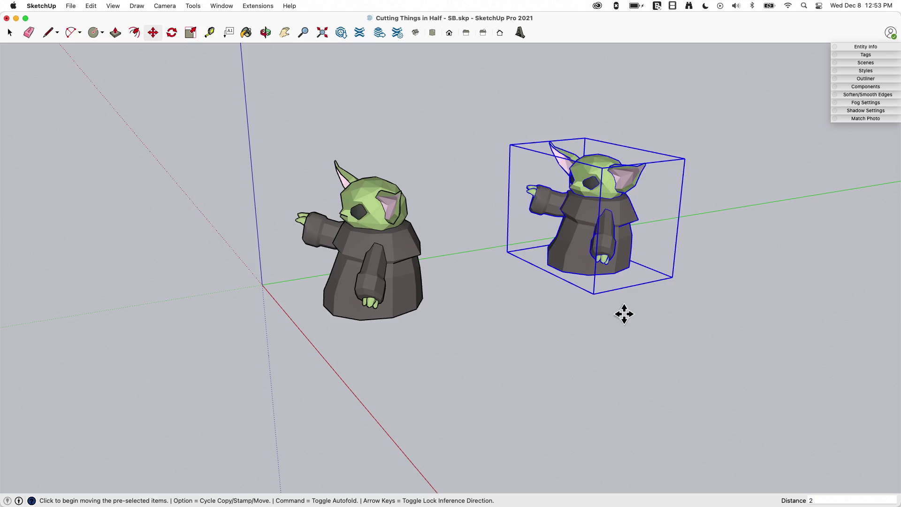
text(x)
key(Return)
scroll(797, 183, up, 2)
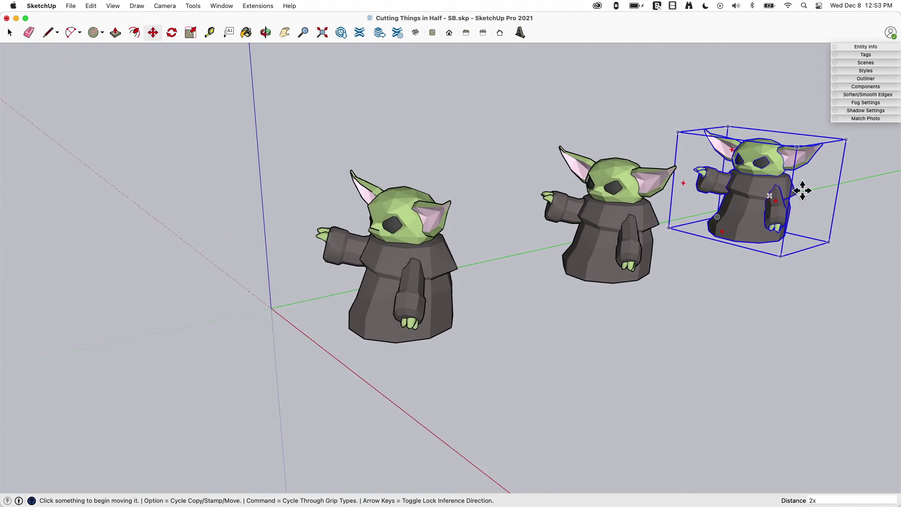
Select the original front figure and display its Entity Info to check whether it is a solid group.
middle_drag(816, 188, 587, 297)
key(space)
click(587, 297)
middle_drag(543, 272, 526, 205)
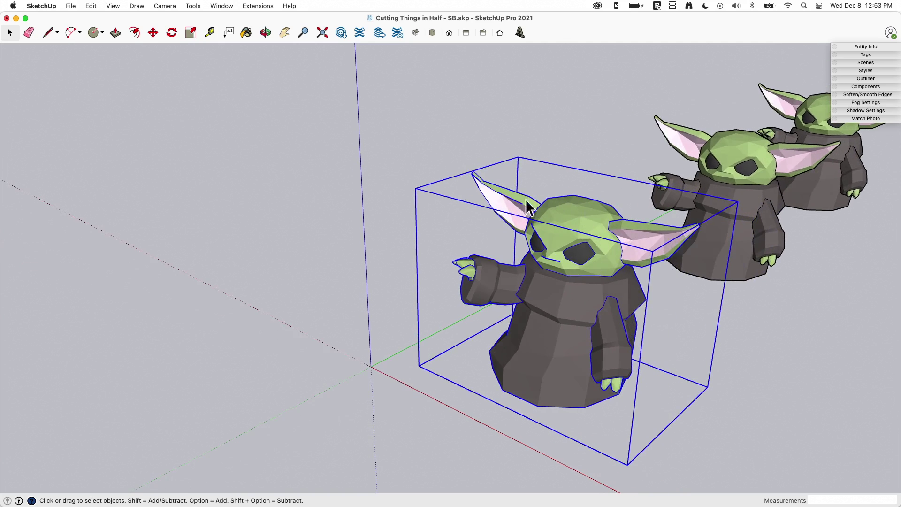
click(858, 47)
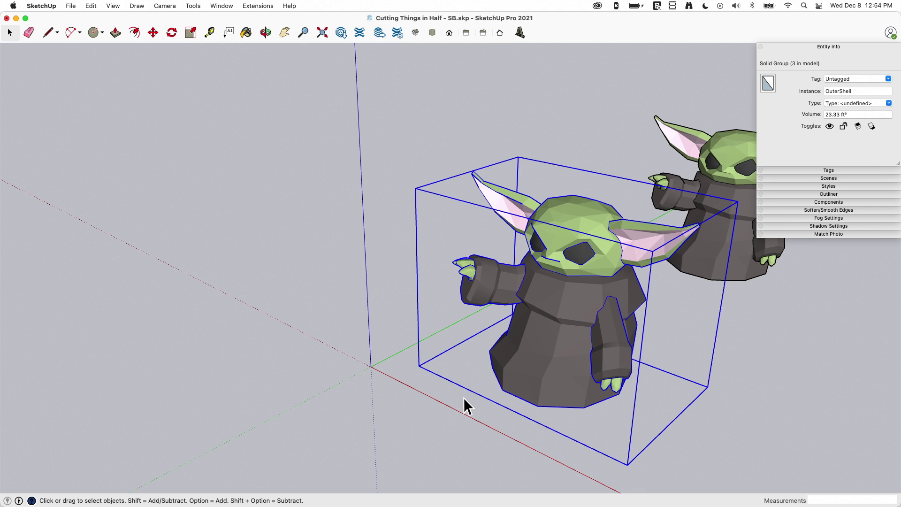
middle_drag(443, 390, 420, 396)
click(422, 393)
Draw a horizontal rectangle of about 50 sq ft on the ground beneath the front figure.
middle_drag(435, 336, 464, 228)
key(r)
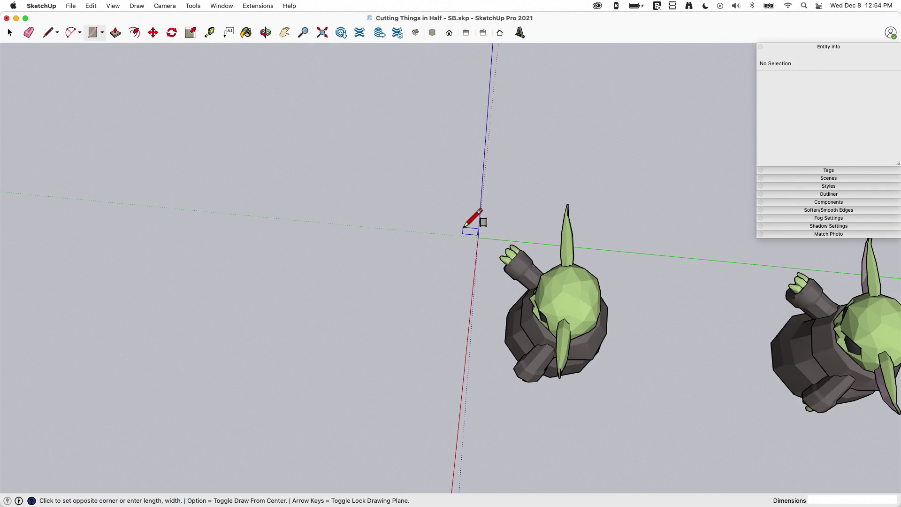
click(648, 435)
key(space)
Move the rectangle straight up along the blue axis so it slices through the middle of the front figure.
middle_drag(600, 376, 679, 318)
click(541, 398)
key(m)
click(654, 378)
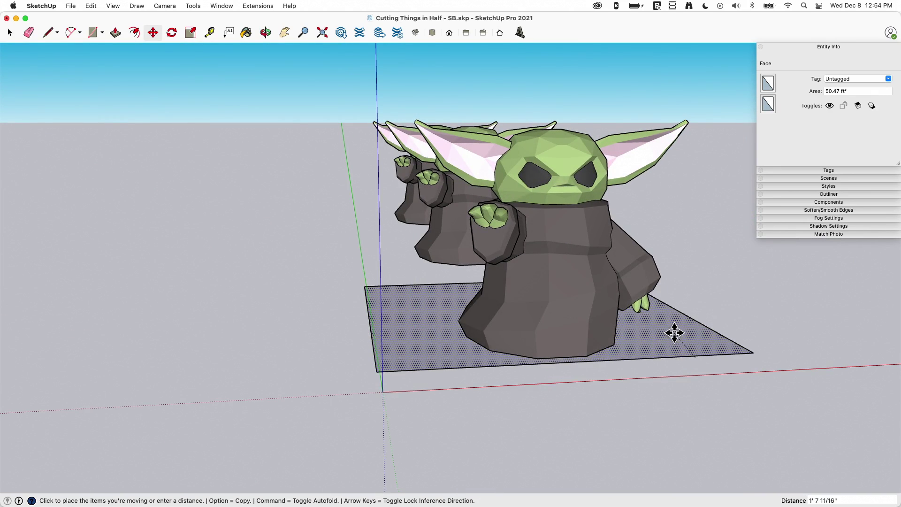
key(Up)
middle_drag(684, 272, 682, 277)
click(684, 275)
key(space)
middle_drag(653, 302, 468, 220)
key(m)
click(688, 292)
key(space)
Open the front figure's group for editing and select all of its geometry.
double_click(527, 287)
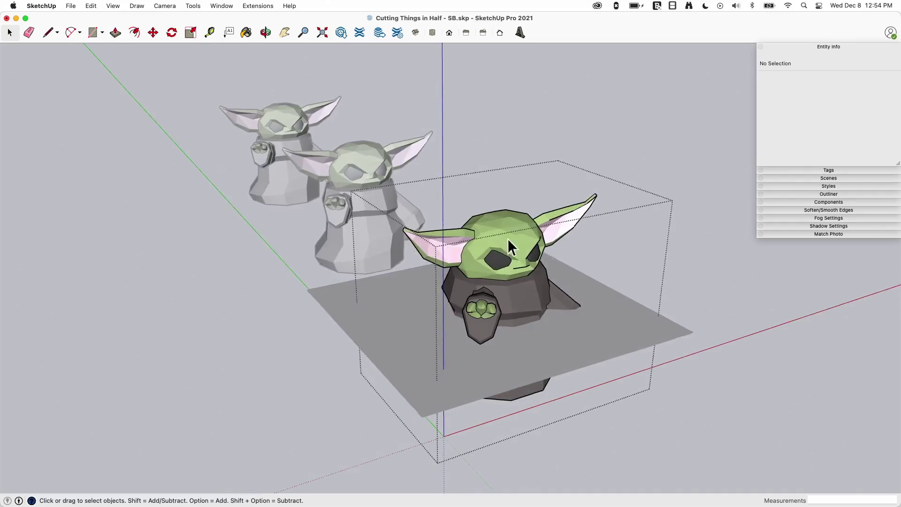
middle_drag(519, 235, 474, 233)
click(762, 203)
click(691, 205)
click(550, 246)
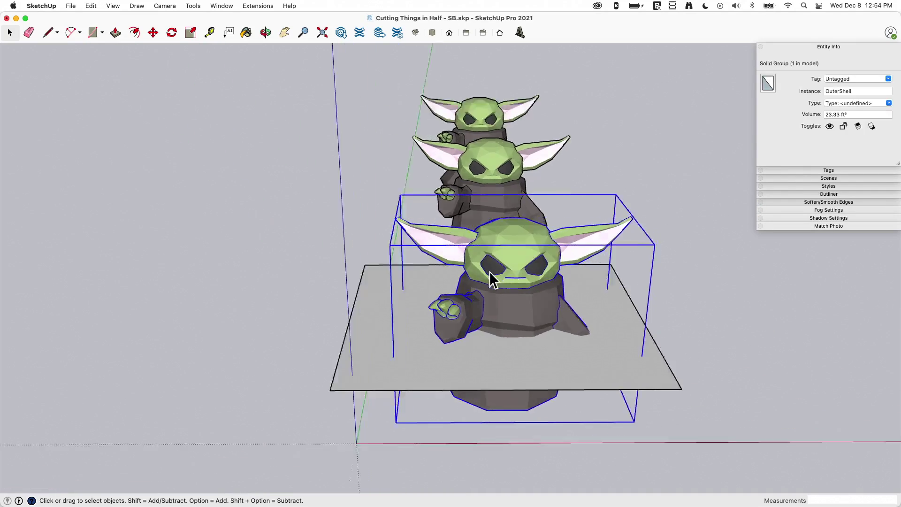
middle_drag(550, 246, 574, 285)
double_click(501, 270)
click(575, 286)
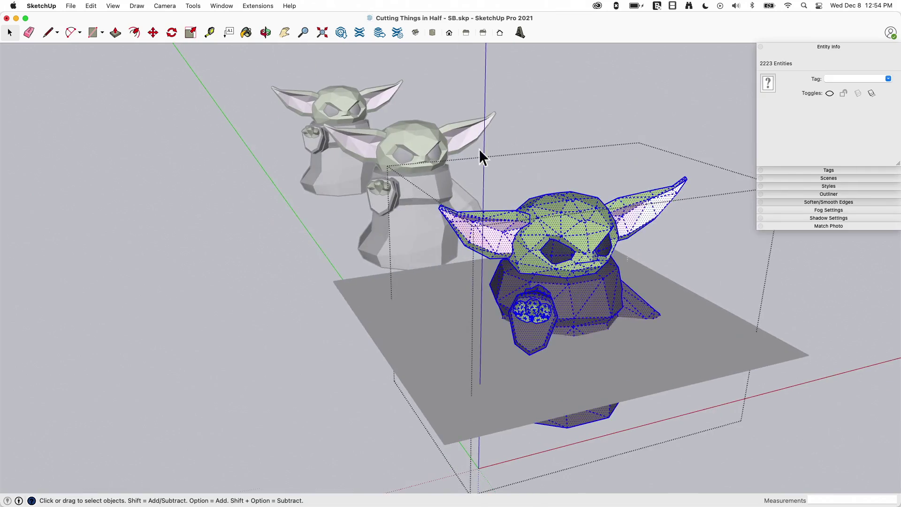
Intersect the figure's selected faces with the model to create cut edges where the rectangle passes through.
mouse_move(456, 154)
middle_down()
mouse_move(672, 340)
mouse_move(539, 361)
mouse_move(591, 251)
mouse_move(573, 305)
mouse_move(582, 275)
middle_up()
right_click(582, 274)
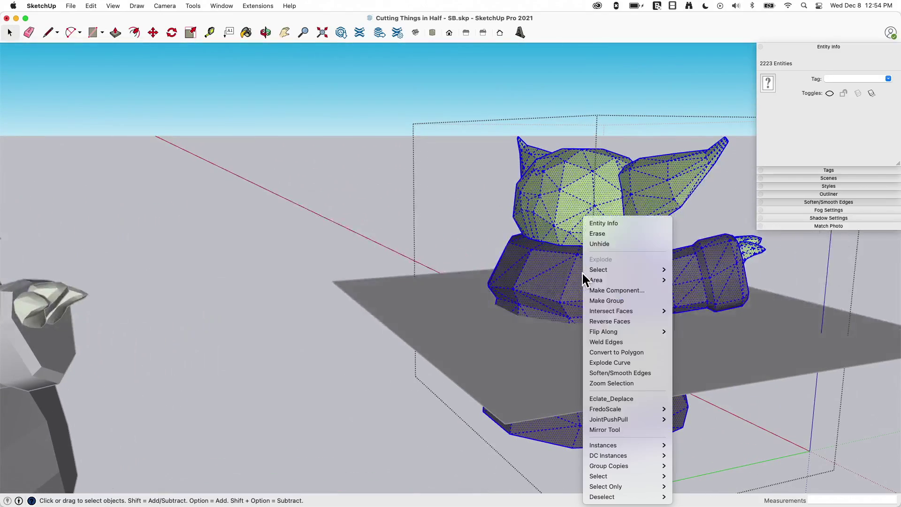
mouse_move(609, 313)
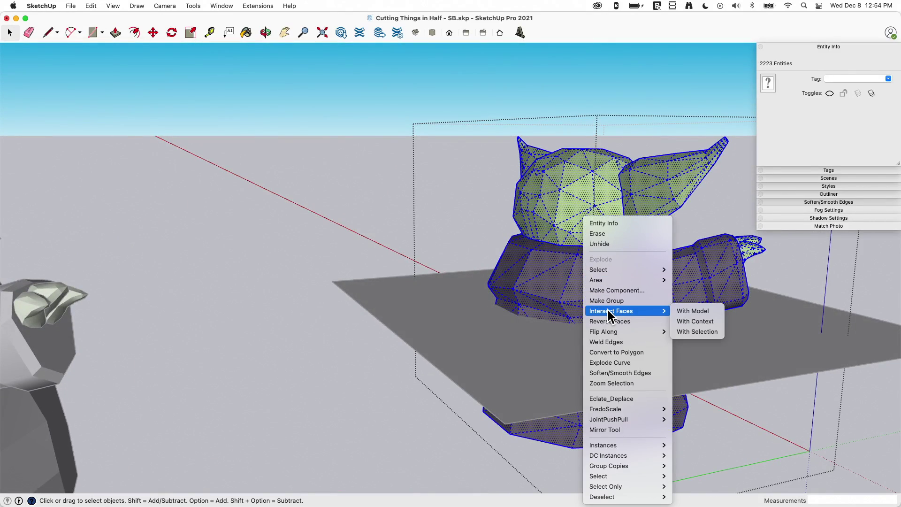
click(696, 314)
middle_drag(746, 199, 437, 343)
middle_drag(466, 210, 596, 298)
mouse_move(618, 312)
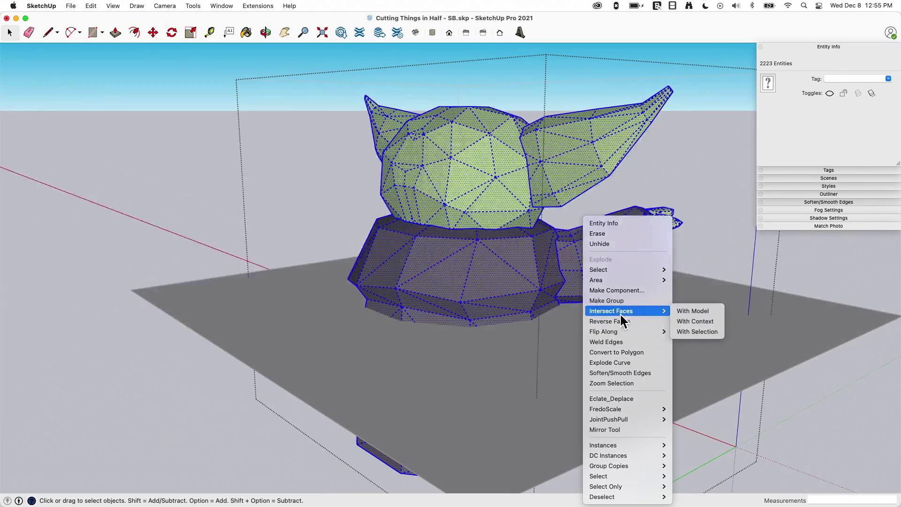
click(707, 310)
middle_drag(705, 312, 639, 328)
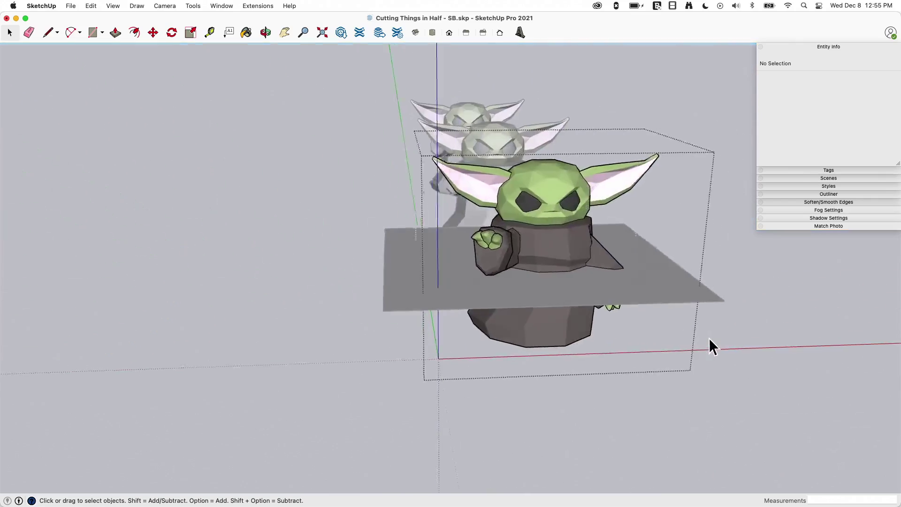
Close the group and move the whole figure along the red axis until it is clear of the cutting rectangle.
click(709, 338)
click(471, 246)
key(m)
click(465, 352)
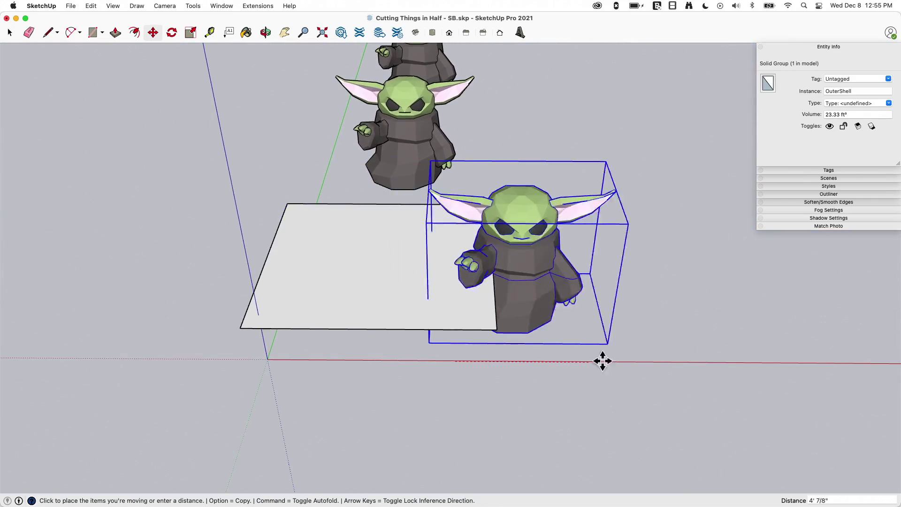
key(space)
Examine the intersection line around the figure's body and sleeve up close.
middle_drag(712, 360, 608, 230)
scroll(608, 230, up, 5)
middle_drag(566, 203, 526, 205)
scroll(525, 204, up, 10)
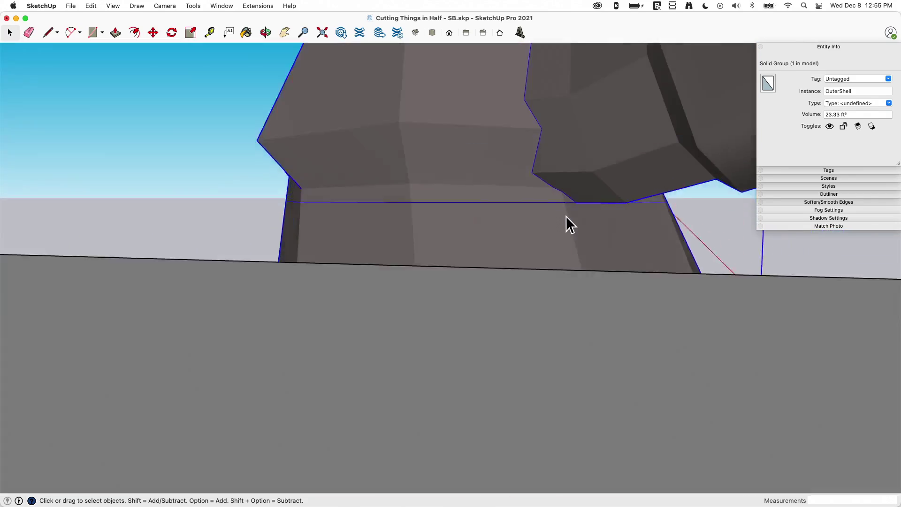
scroll(573, 215, up, 5)
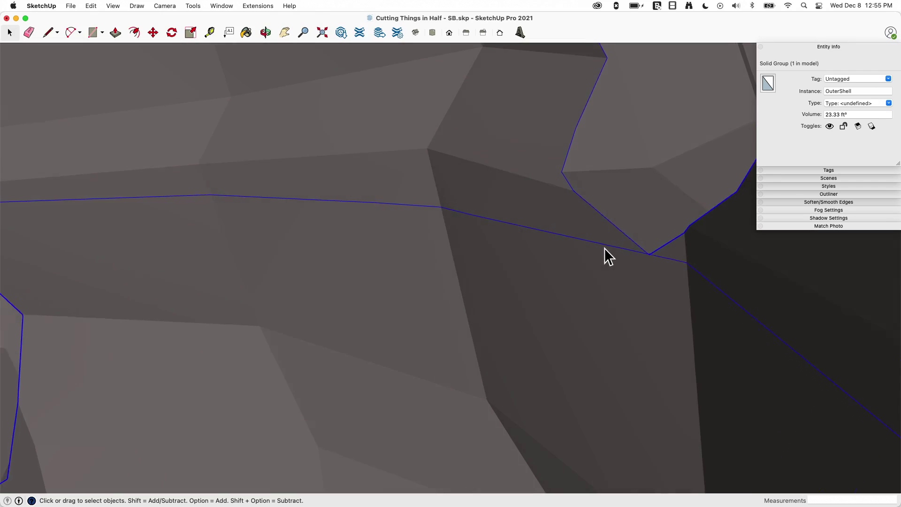
scroll(703, 284, down, 5)
scroll(563, 281, up, 5)
scroll(207, 246, down, 4)
scroll(480, 356, down, 10)
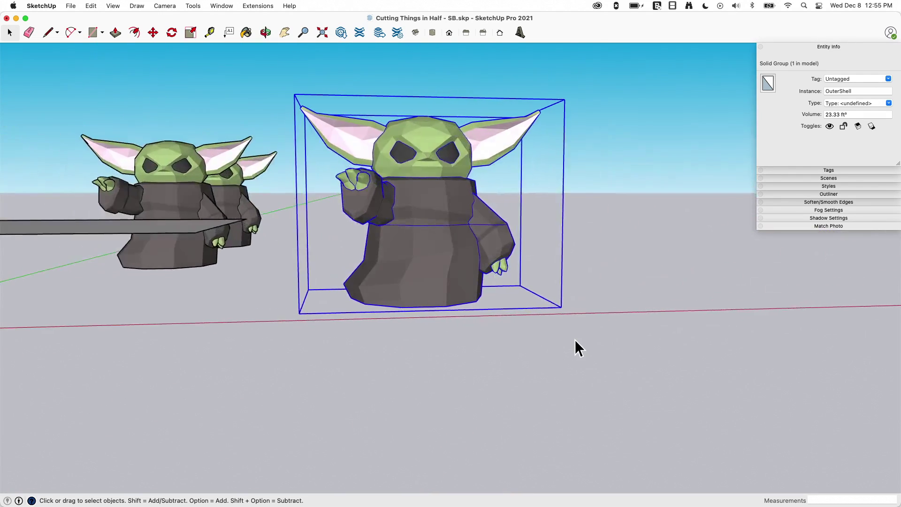
Inside the figure's group, select the geometry above the cut line and copy it about 6' 5" along the red axis.
middle_drag(574, 339, 446, 212)
double_click(446, 213)
middle_drag(375, 106, 283, 93)
drag(284, 93, 421, 190)
mouse_move(588, 248)
mouse_down()
mouse_move(587, 238)
mouse_move(595, 250)
mouse_up()
middle_drag(567, 229, 340, 374)
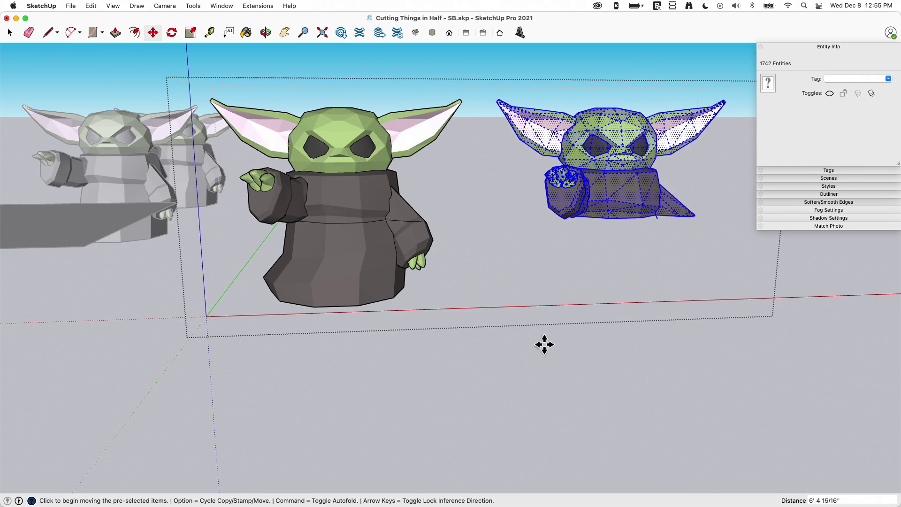
Select the geometry below the cut line and copy it about 10' 11" along the red axis.
middle_drag(277, 249, 273, 232)
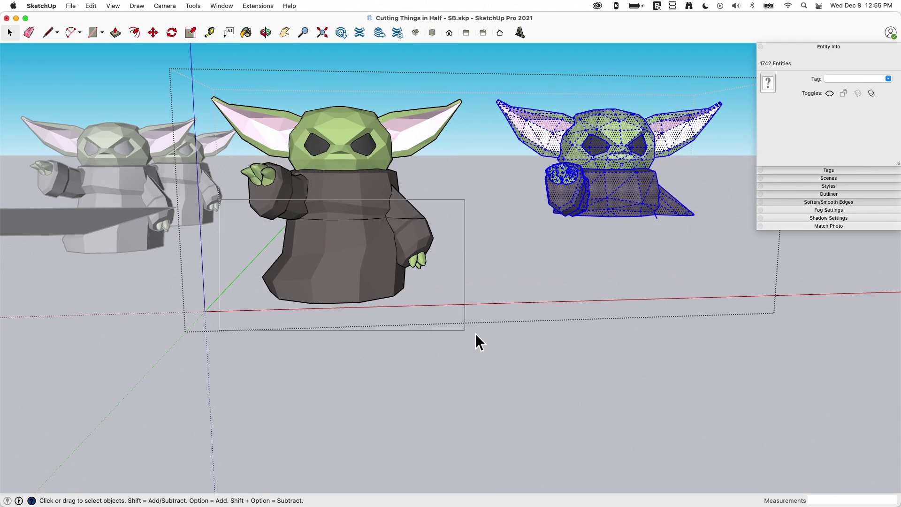
drag(480, 334, 481, 334)
middle_drag(425, 357, 234, 211)
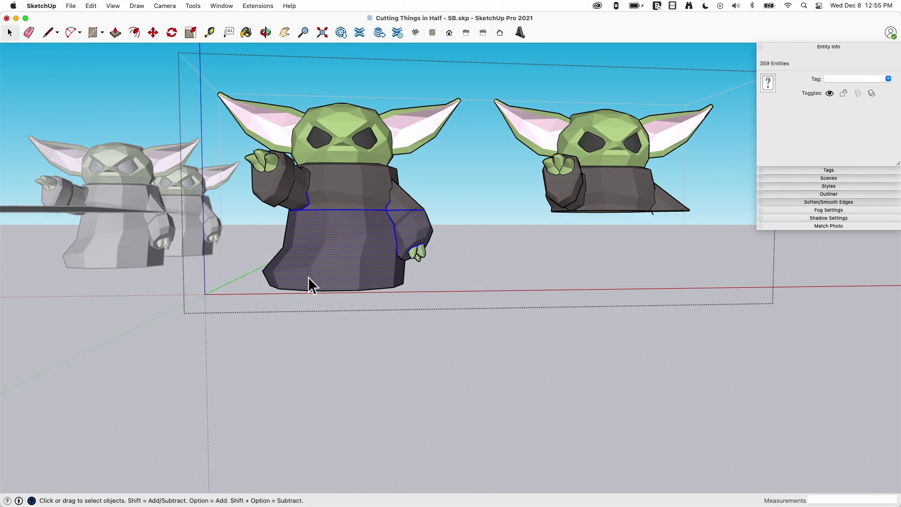
scroll(485, 337, right, 6)
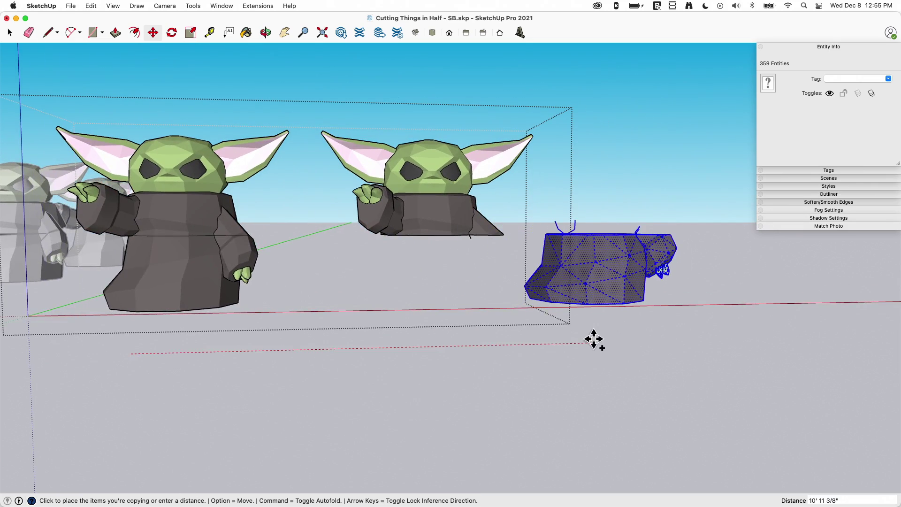
key(space)
Erase the stray edges where the lowered sleeve meets the body under the copied upper half.
middle_drag(594, 340, 561, 407)
scroll(561, 408, up, 4)
middle_drag(594, 356, 548, 259)
scroll(502, 221, up, 4)
scroll(253, 188, up, 3)
mouse_move(235, 187)
middle_down()
mouse_move(269, 184)
mouse_move(461, 114)
mouse_move(459, 175)
mouse_move(523, 275)
mouse_move(478, 263)
mouse_move(468, 276)
middle_up()
key(e)
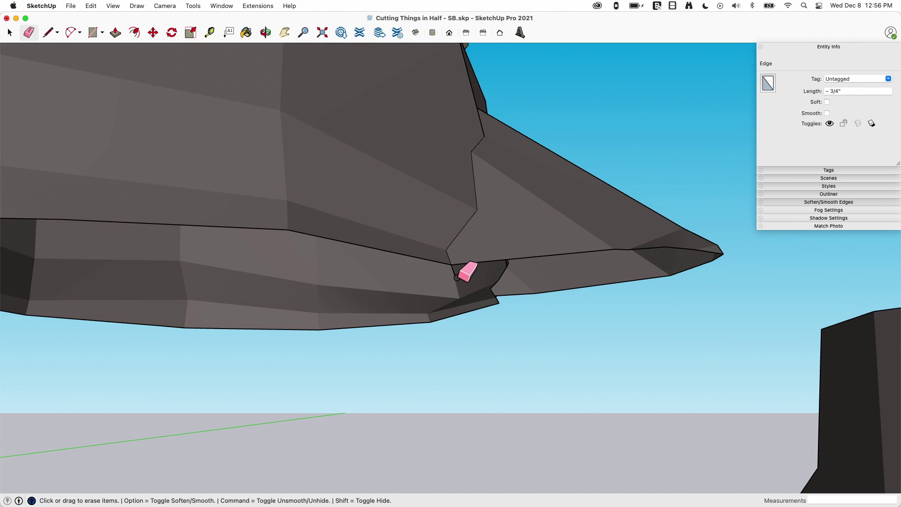
middle_drag(508, 298, 320, 169)
Remove the thin sliver face along the arm seam on the underside of the upper half.
scroll(320, 169, up, 6)
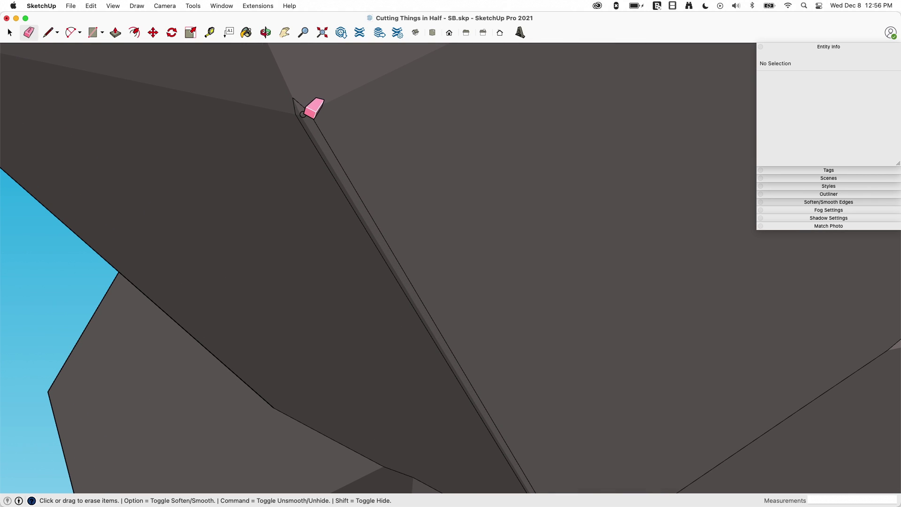
key(Delete)
scroll(308, 117, down, 2)
mouse_move(308, 125)
middle_down()
mouse_move(324, 237)
mouse_move(512, 350)
mouse_move(460, 284)
mouse_move(478, 276)
mouse_move(500, 345)
middle_up()
key(e)
scroll(458, 276, up, 2)
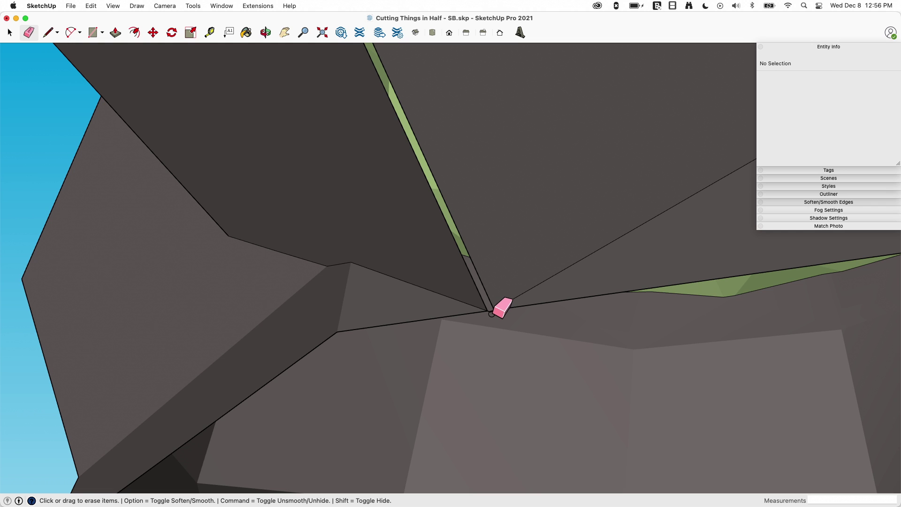
scroll(491, 315, up, 3)
scroll(490, 314, down, 1)
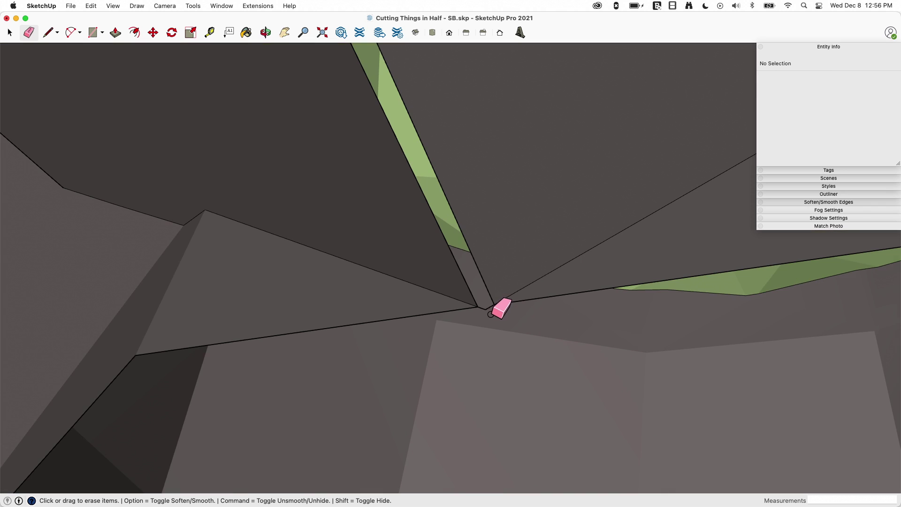
scroll(493, 315, down, 4)
Draw a line along the cut outline under the upper half to close its open bottom with a face.
key(l)
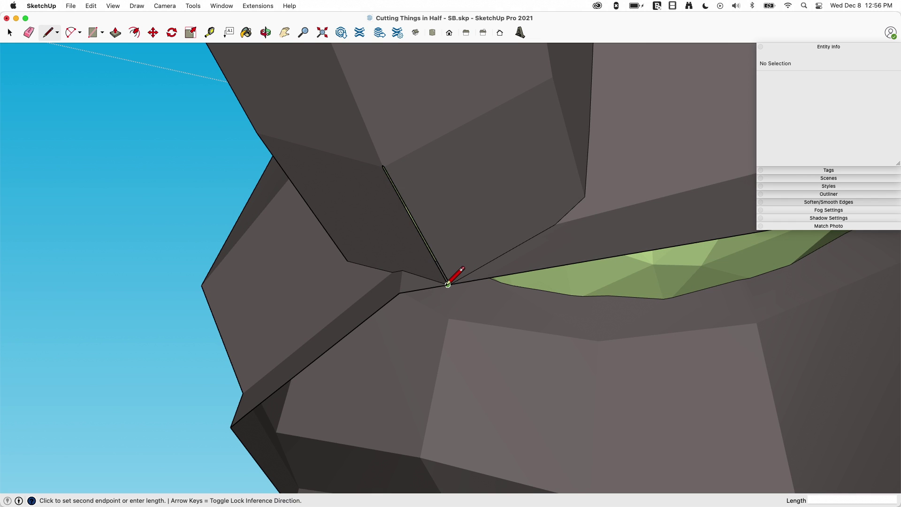
scroll(405, 287, down, 10)
key(space)
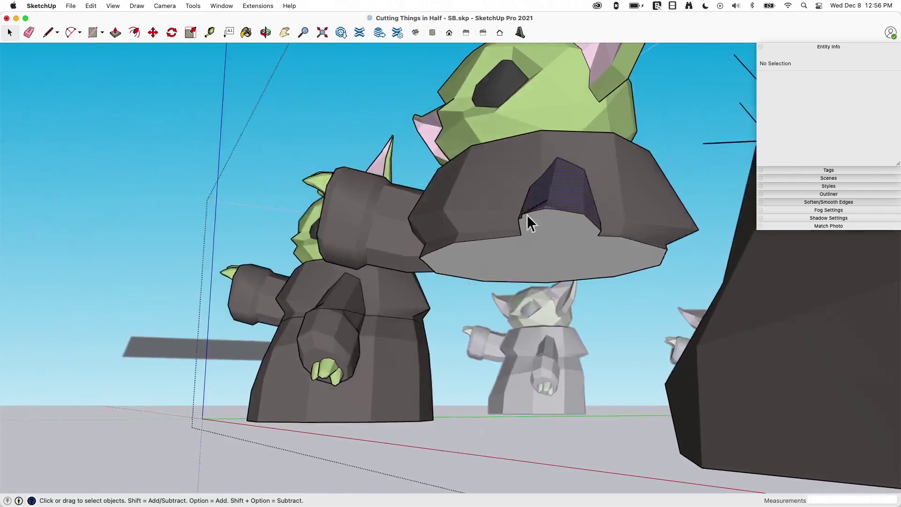
Select all connected geometry of the upper half and make it a group.
middle_drag(527, 215, 455, 247)
triple_click(424, 215)
right_click(454, 247)
click(486, 301)
Erase the stray edge at the sleeve joint on the open top of the copied lower half.
middle_drag(486, 300, 602, 348)
click(588, 372)
double_click(589, 372)
scroll(601, 362, up, 8)
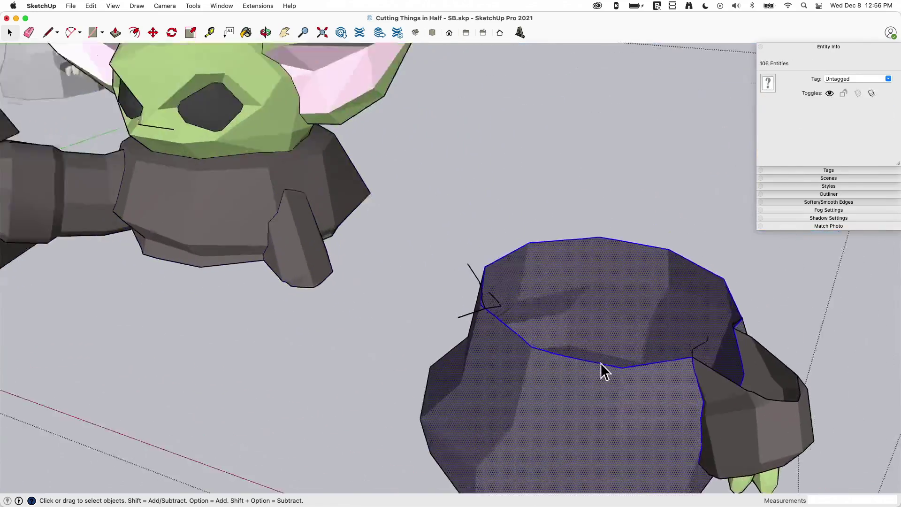
mouse_move(458, 295)
middle_down()
mouse_move(377, 228)
mouse_move(417, 310)
mouse_move(432, 282)
mouse_move(473, 352)
mouse_move(603, 312)
middle_up()
scroll(420, 318, up, 5)
key(e)
click(690, 312)
scroll(705, 313, down, 8)
Delete the loose floating edges above the open rim of the copied lower half.
mouse_move(469, 276)
middle_down()
mouse_move(465, 254)
mouse_move(375, 207)
middle_up()
key(space)
middle_drag(293, 193, 364, 215)
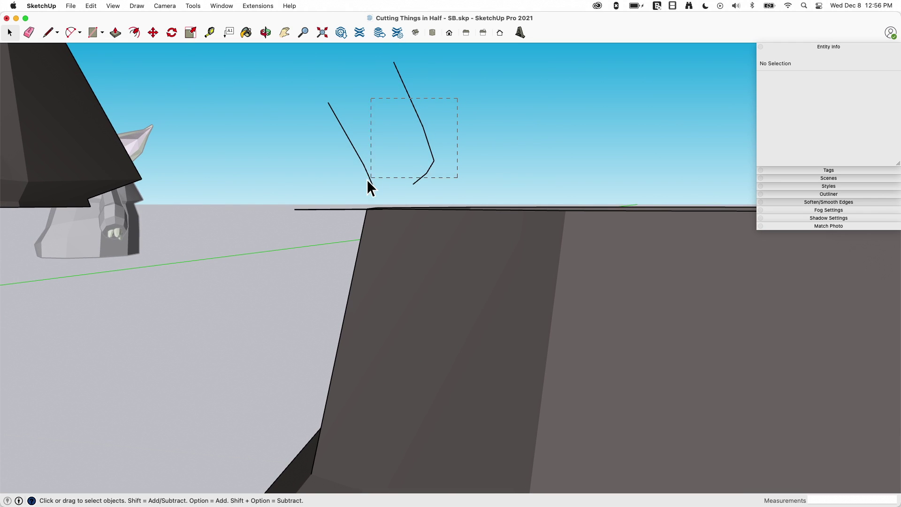
key(Delete)
middle_drag(354, 190, 405, 244)
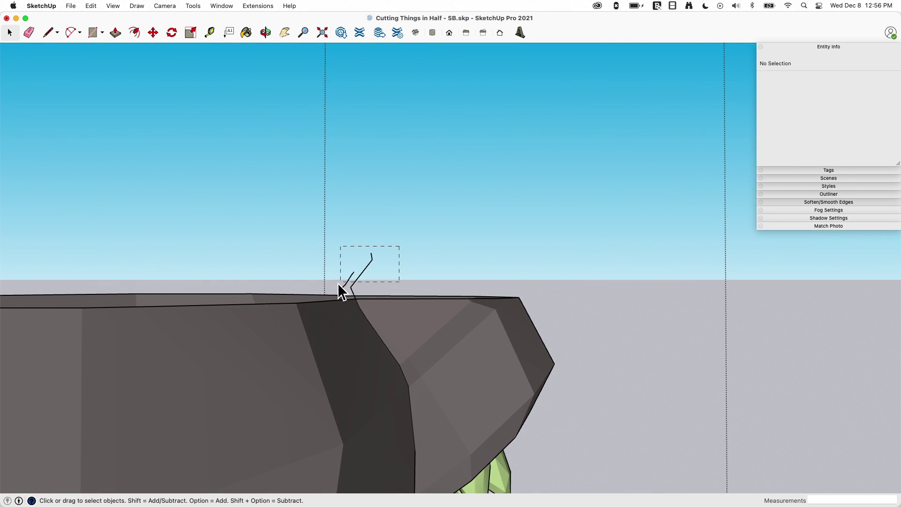
middle_drag(335, 292, 507, 346)
Draw a line along the cut outline at the sleeve to close the lower half's open top with a face.
key(l)
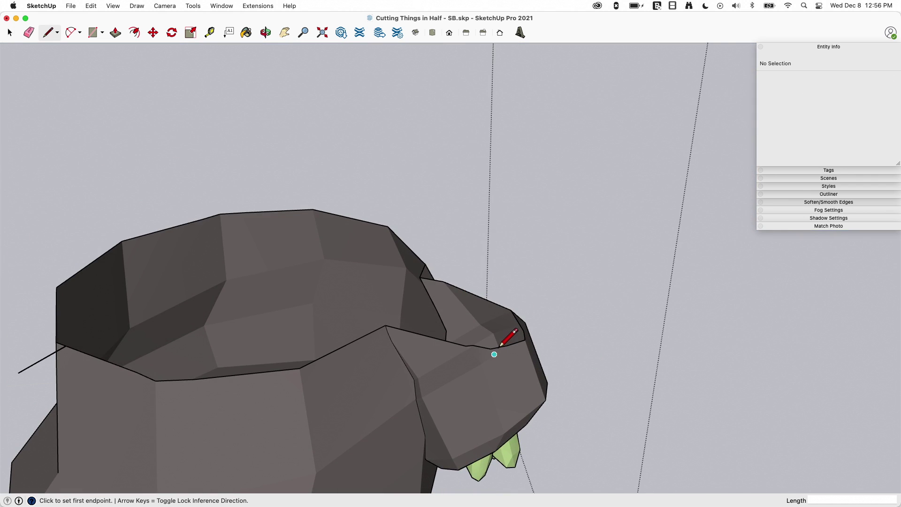
click(524, 340)
scroll(523, 330, down, 5)
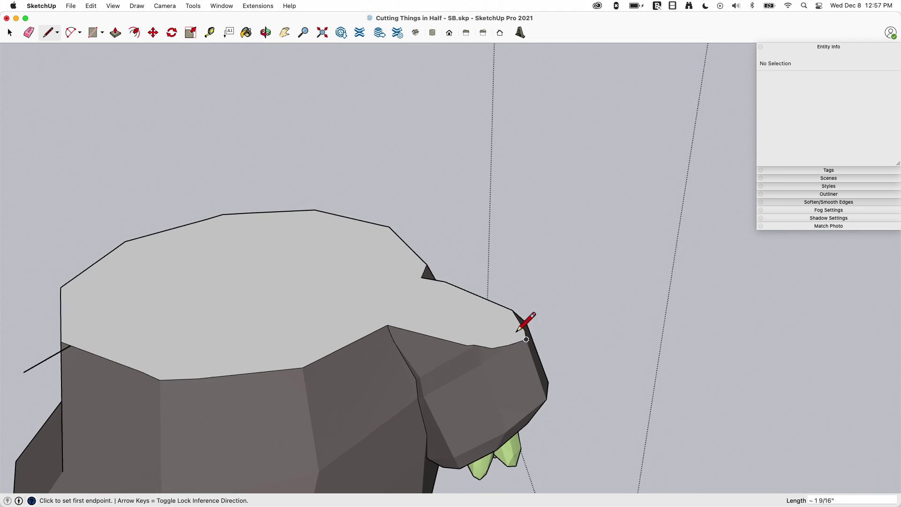
Draw a short line across the base of the thin sliver protruding from the lower half's rim and delete the sliver.
key(space)
scroll(355, 345, up, 12)
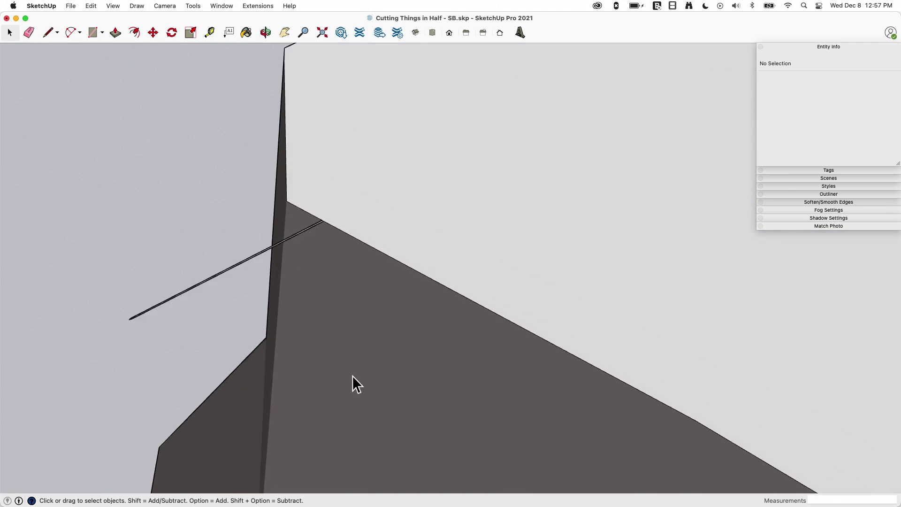
scroll(352, 376, up, 4)
middle_drag(352, 375, 408, 221)
scroll(458, 192, up, 4)
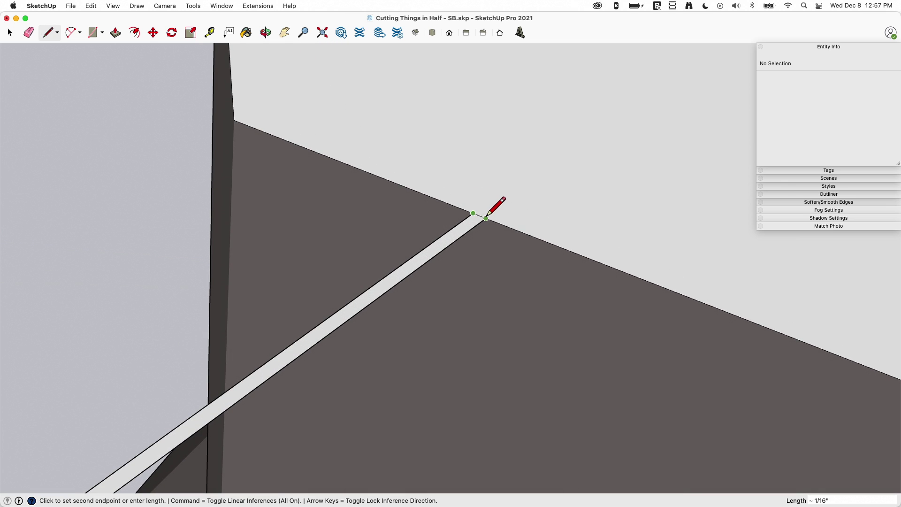
key(space)
scroll(474, 213, down, 3)
middle_drag(474, 213, 385, 224)
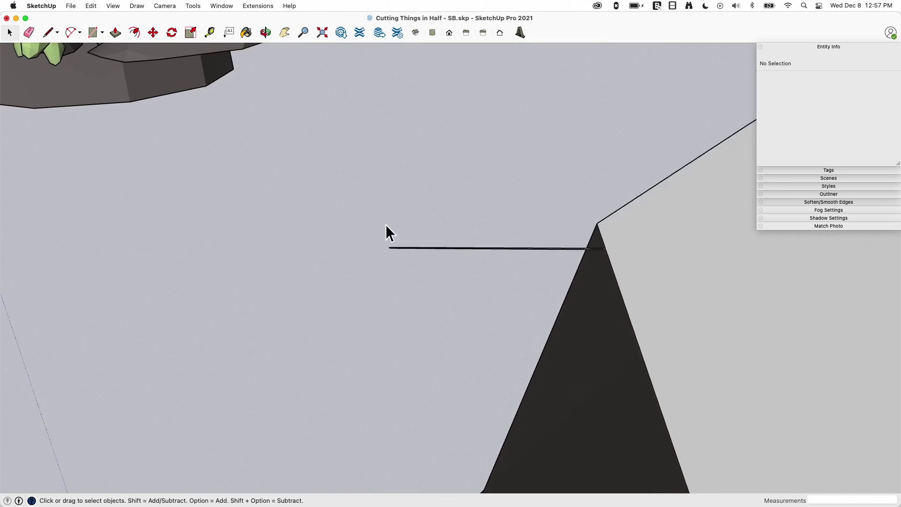
click(382, 272)
Select all connected geometry of the capped lower half and make it a group.
middle_drag(382, 273, 460, 337)
scroll(584, 191, down, 5)
scroll(523, 261, down, 3)
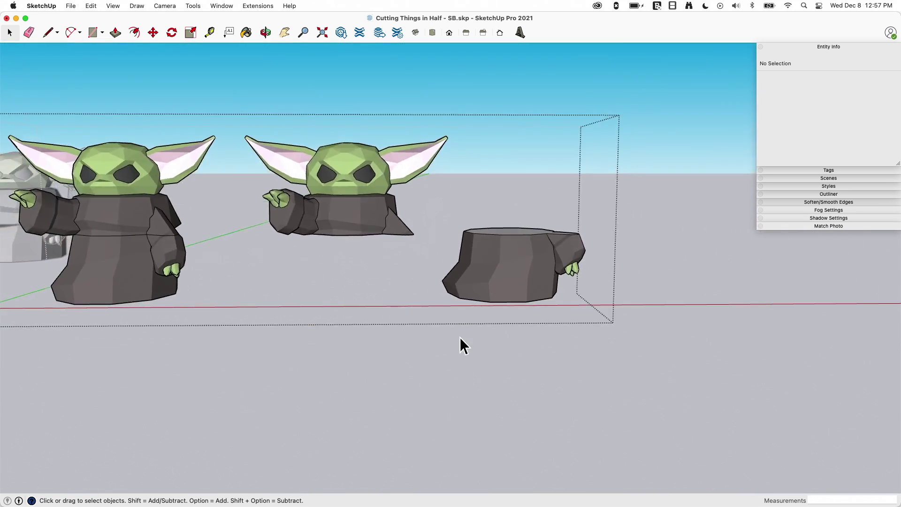
right_click(491, 271)
click(524, 347)
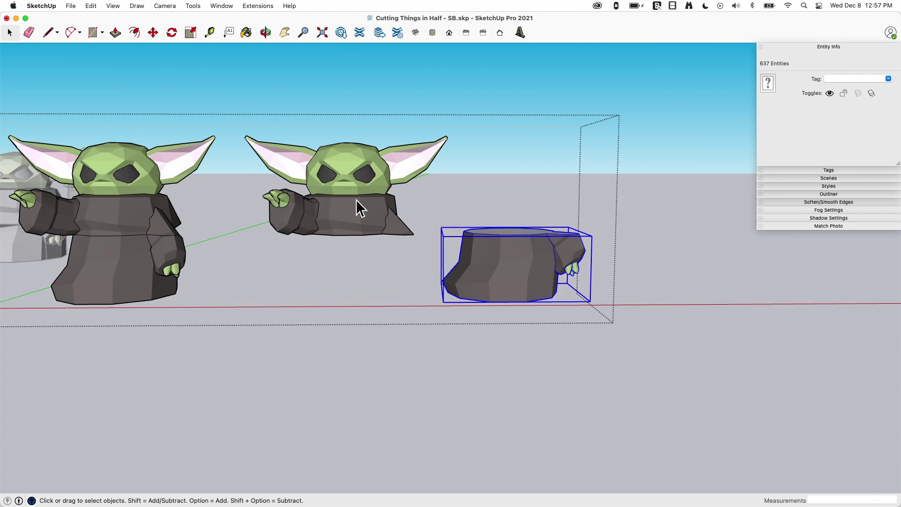
Move the upper half group by its sleeve corner onto the matching corner of the lower half.
click(366, 213)
scroll(368, 216, up, 1)
scroll(369, 216, up, 5)
key(m)
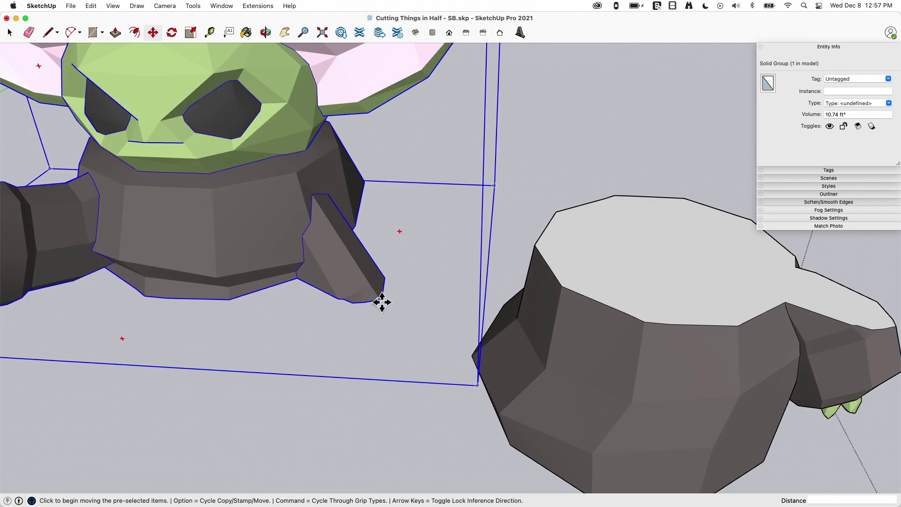
scroll(382, 302, up, 5)
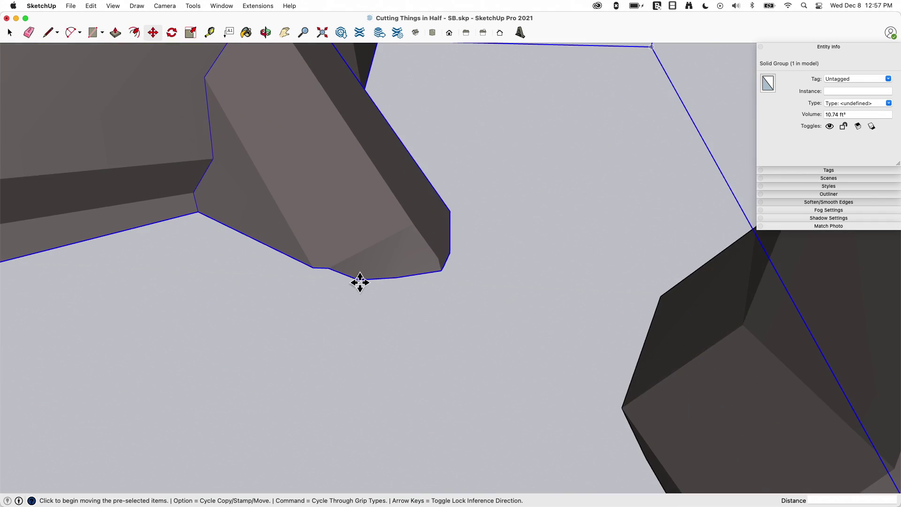
click(360, 283)
scroll(337, 298, down, 8)
scroll(458, 268, up, 8)
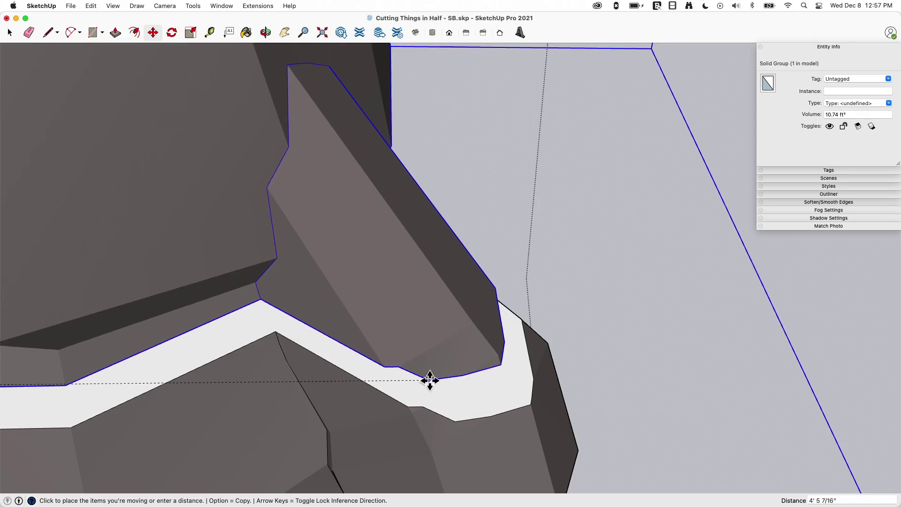
click(456, 421)
key(space)
scroll(440, 404, down, 10)
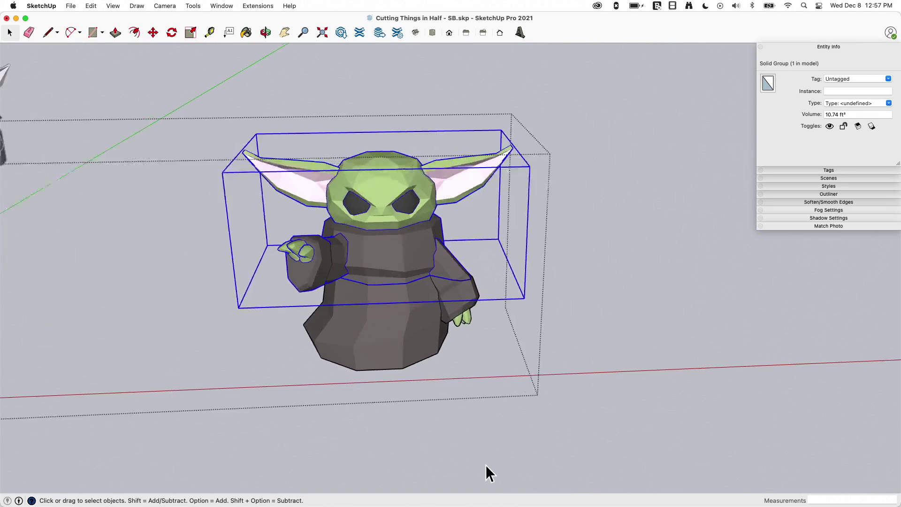
Open the outer group and delete the original intersected character, keeping only the reassembled halves.
click(486, 465)
middle_drag(485, 464, 482, 233)
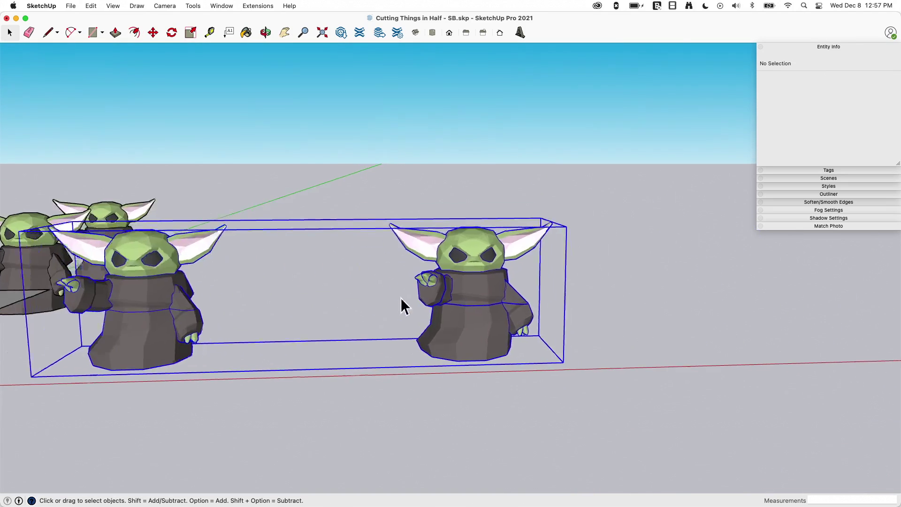
click(160, 300)
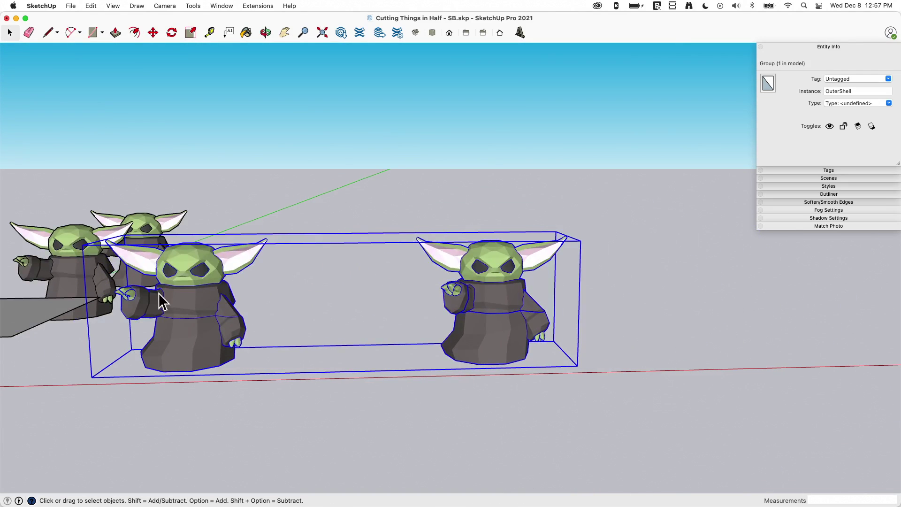
double_click(188, 303)
middle_drag(189, 303, 446, 245)
key(Delete)
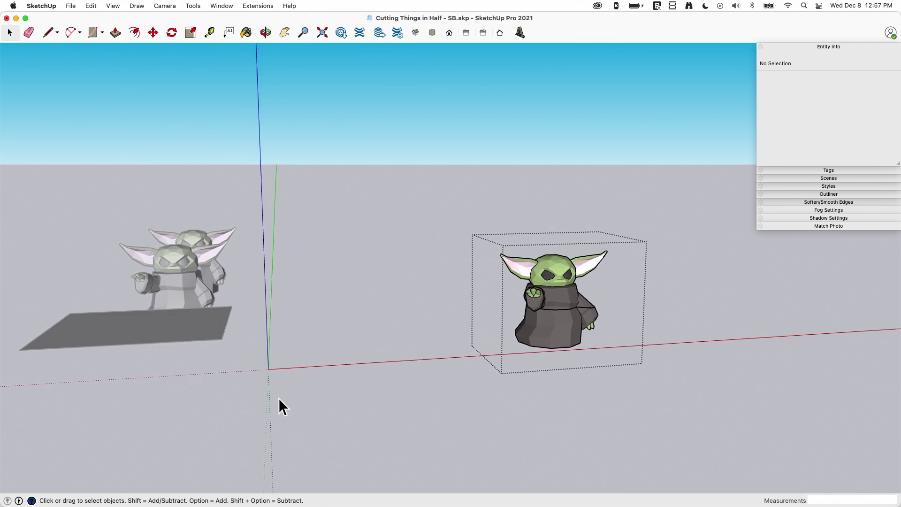
Explode the outer group containing the two reassembled halves.
middle_drag(279, 398, 449, 365)
scroll(478, 318, up, 5)
click(478, 318)
click(435, 353)
click(646, 359)
right_click(455, 320)
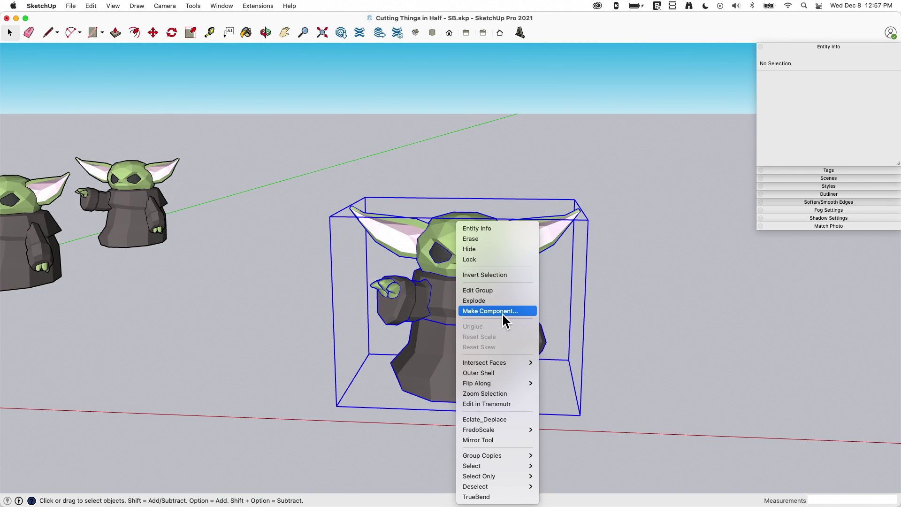
click(494, 300)
Move the upper half group about 4' 11 13/16" away from the lower half.
scroll(466, 296, up, 3)
key(m)
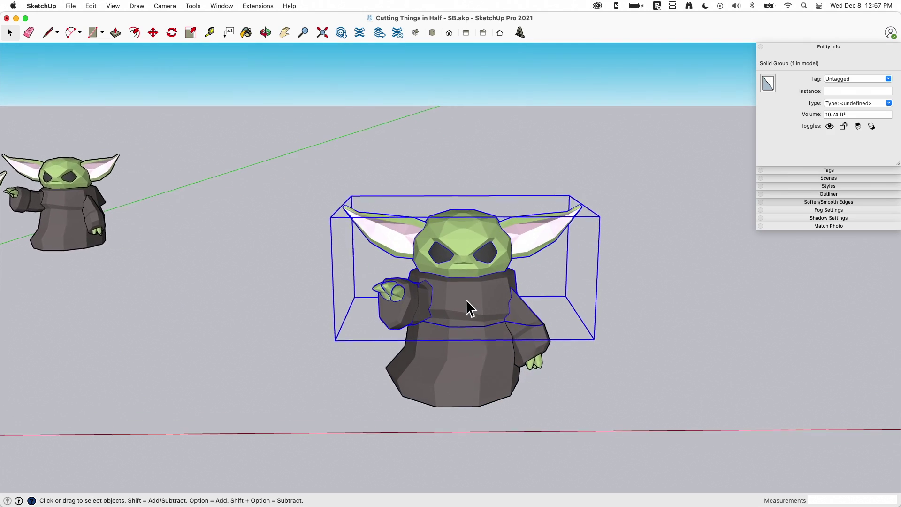
click(217, 346)
middle_drag(524, 359, 540, 336)
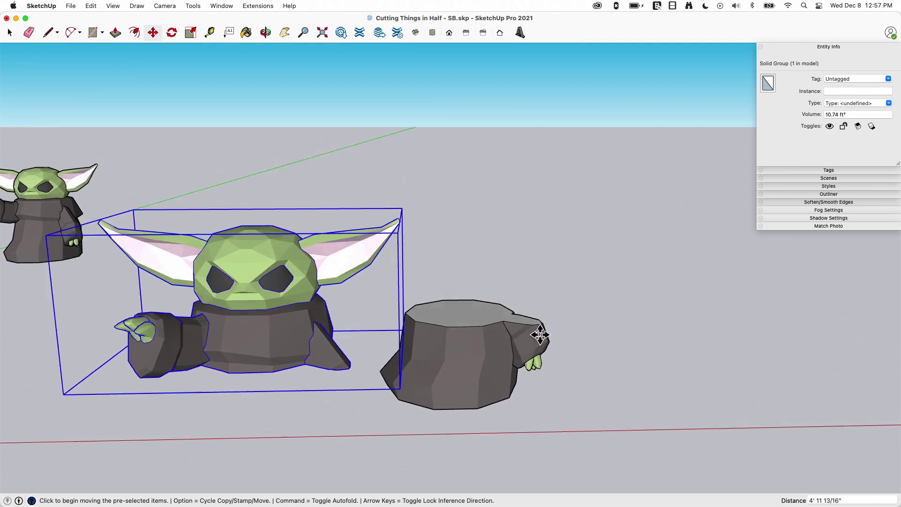
scroll(555, 376, down, 3)
Delete the horizontal cutting rectangle together with its edges.
middle_drag(555, 376, 319, 319)
middle_drag(542, 358, 273, 337)
key(space)
double_click(278, 354)
key(Delete)
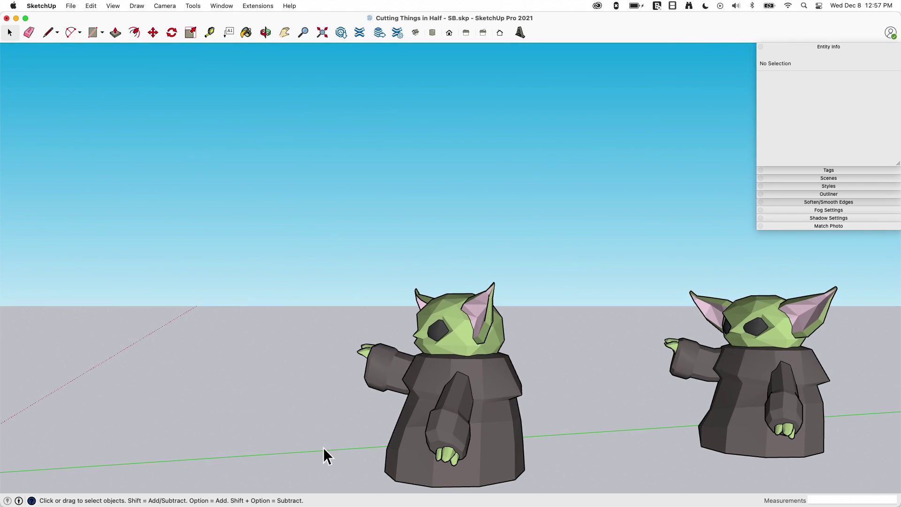
Draw a vertical rectangle of about 56 square feet, perpendicular to the red axis, beside the nearest uncut character.
middle_drag(308, 448, 265, 382)
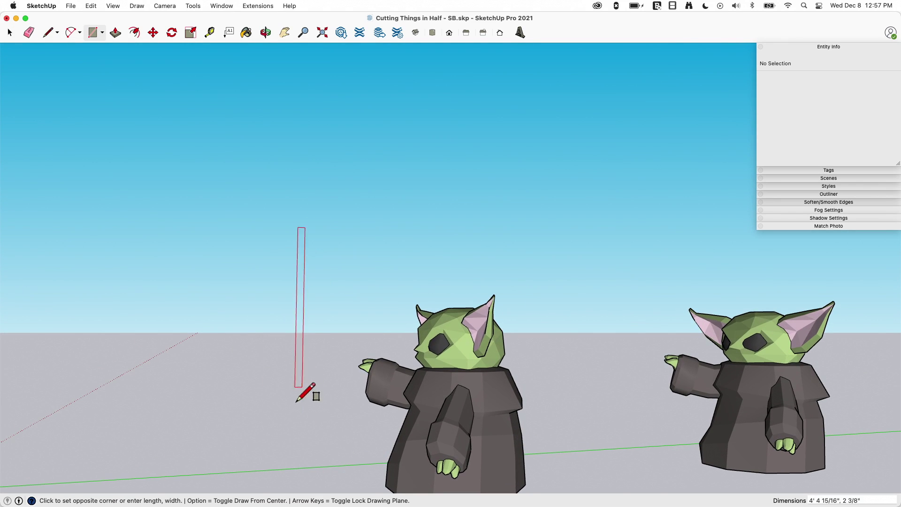
middle_drag(499, 466, 725, 434)
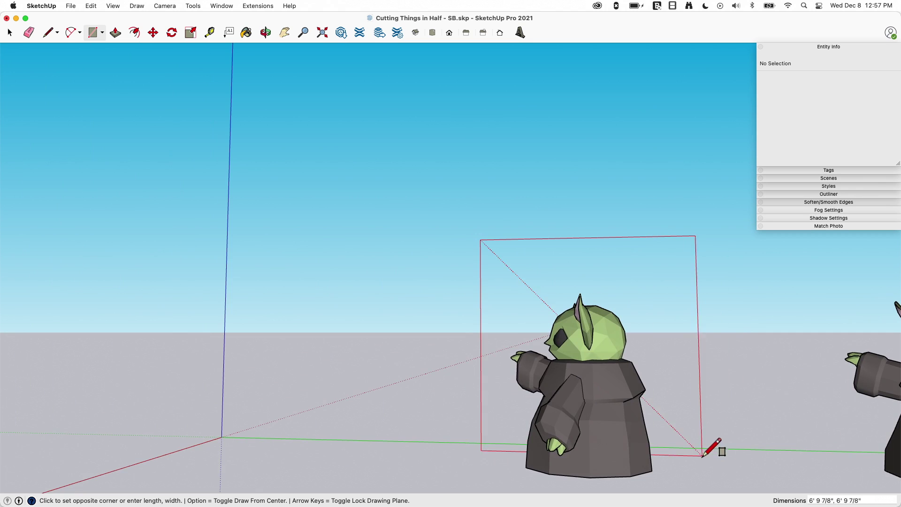
click(728, 473)
key(space)
Move the vertical rectangle into the middle of the nearest character so it splits the body lengthwise.
middle_drag(728, 474, 467, 395)
click(449, 395)
key(m)
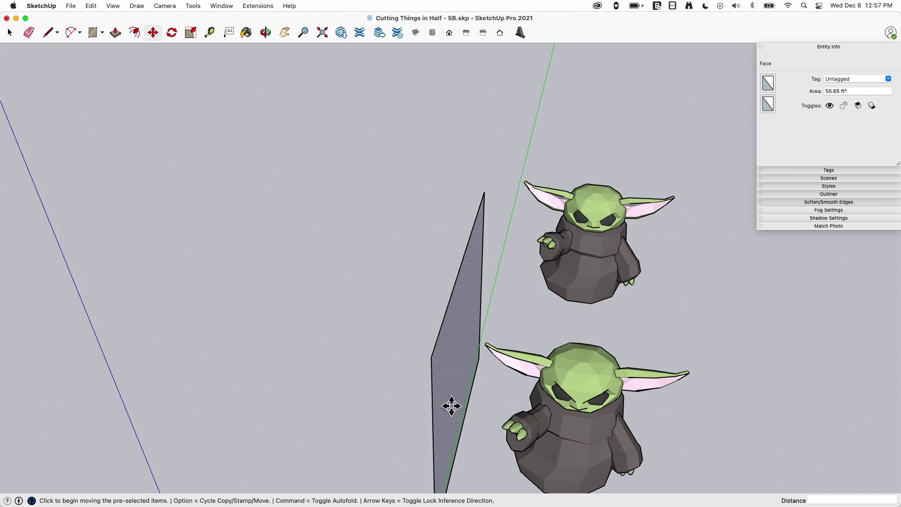
click(449, 407)
click(572, 431)
middle_drag(571, 431, 490, 386)
Open the character group, select all its geometry and intersect its faces with the model.
key(space)
double_click(539, 381)
triple_click(475, 384)
right_click(475, 384)
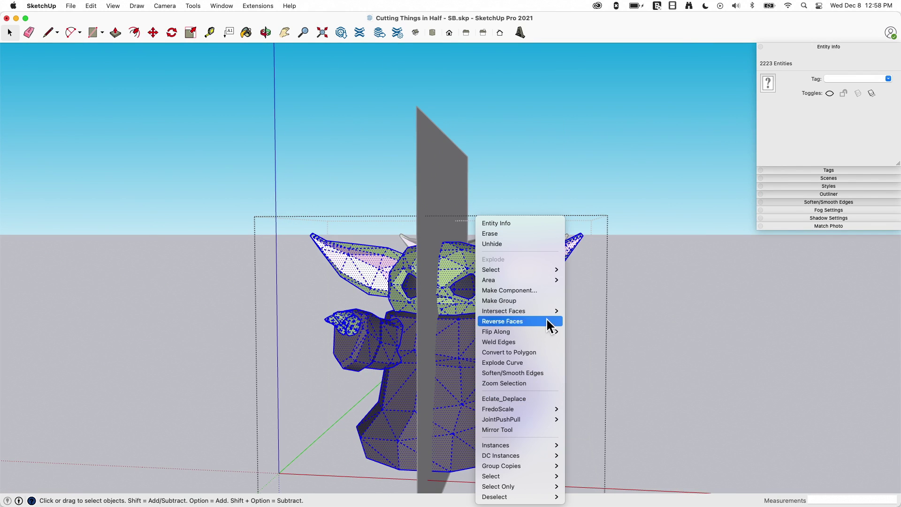
mouse_move(542, 311)
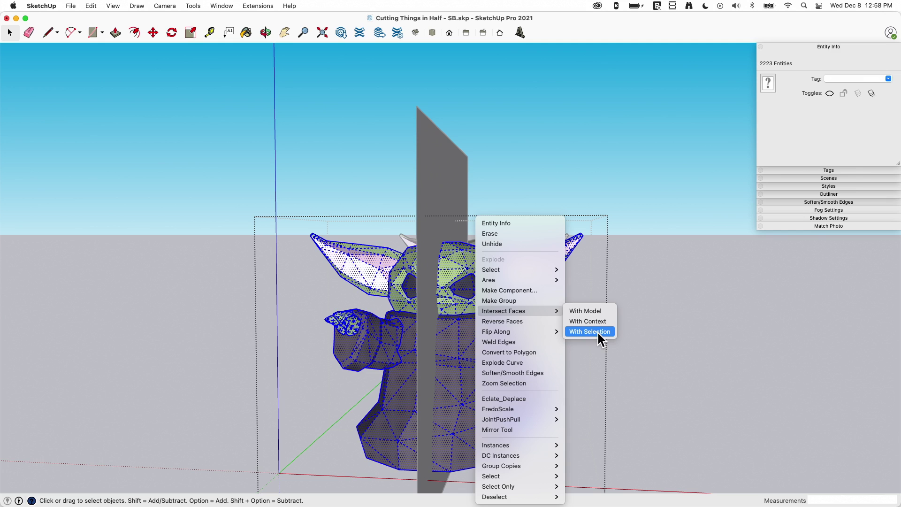
click(597, 311)
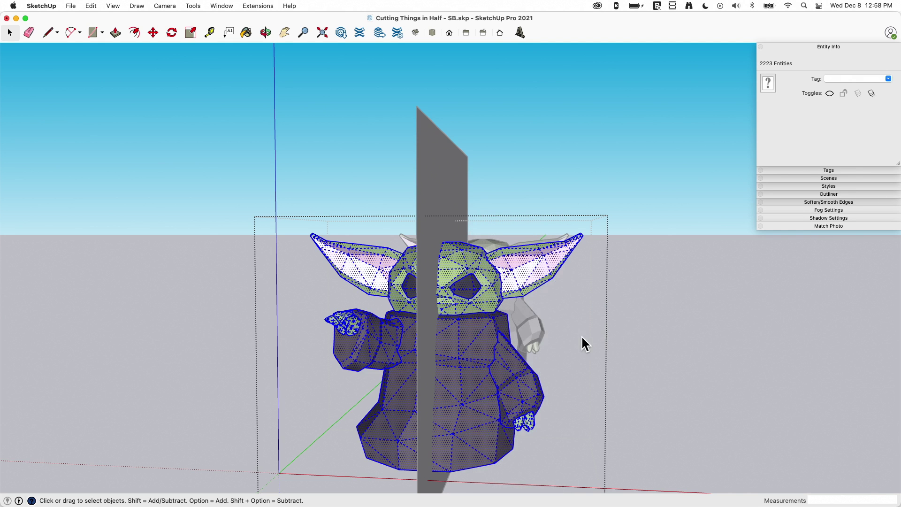
click(630, 362)
Select the character's half with the lowered arm and copy it about 8' along the red axis.
middle_drag(630, 361, 545, 275)
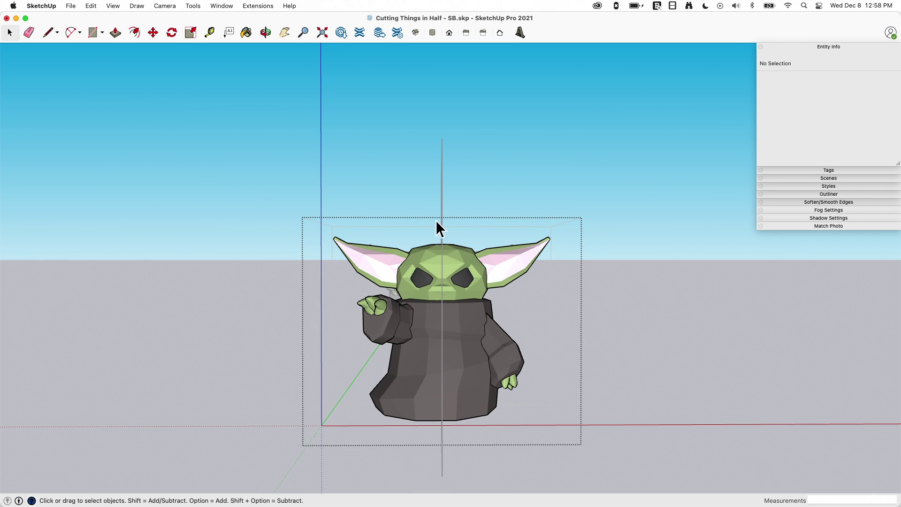
drag(437, 221, 558, 447)
middle_drag(541, 429, 470, 305)
key(m)
click(469, 340)
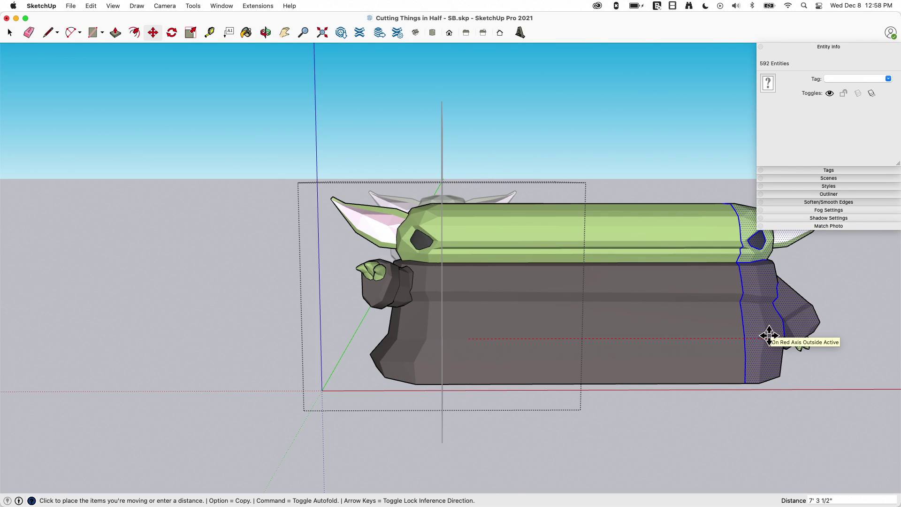
key(alt)
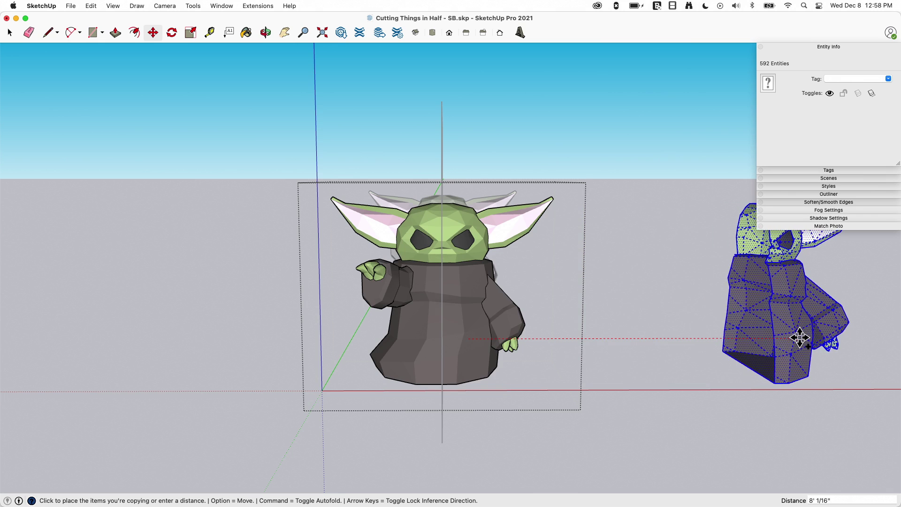
key(space)
Select the half with the raised arm and copy it about 5' 4" along the red axis.
middle_drag(449, 278, 448, 199)
drag(245, 452, 248, 453)
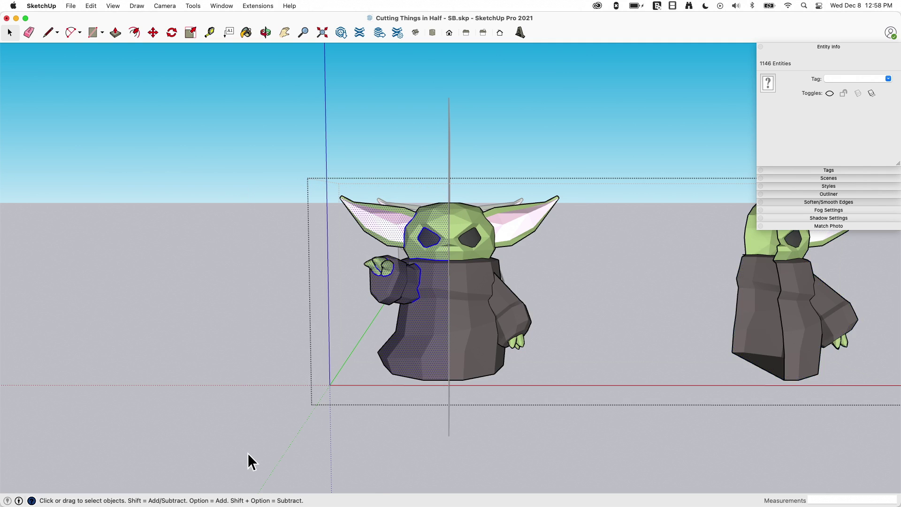
key(m)
click(384, 446)
key(alt)
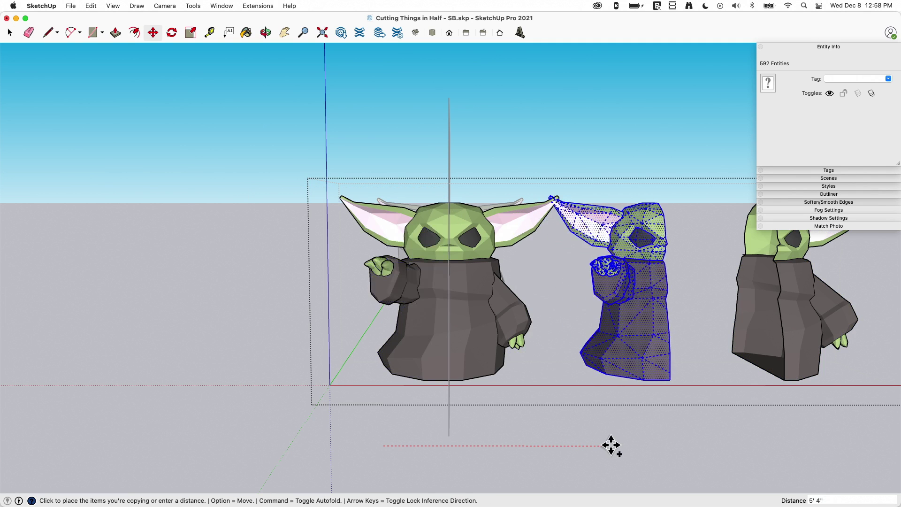
key(space)
Delete the original intersected character at the vertical rectangle.
middle_drag(473, 366, 434, 386)
double_click(457, 318)
key(Delete)
Draw a line along the cut outline of each vertical half to close its open side with a face.
middle_drag(456, 318, 455, 320)
scroll(522, 277, up, 5)
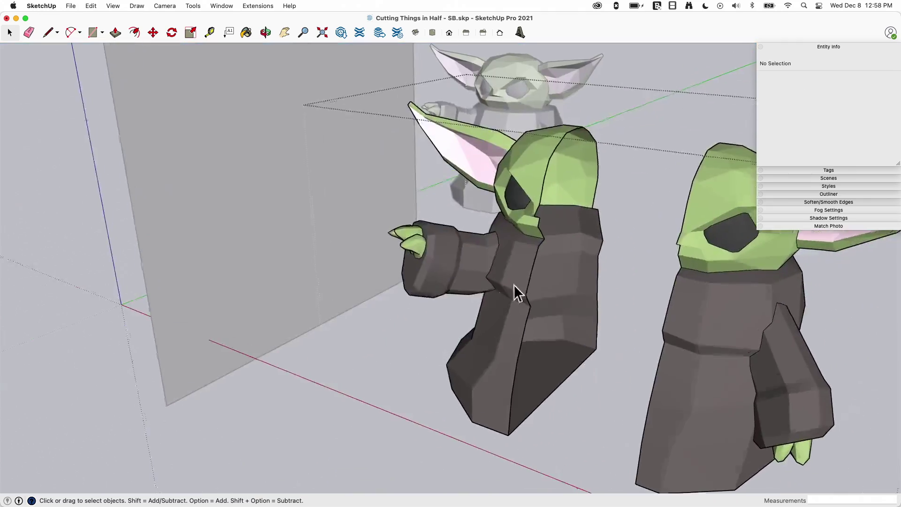
scroll(506, 303, up, 3)
key(l)
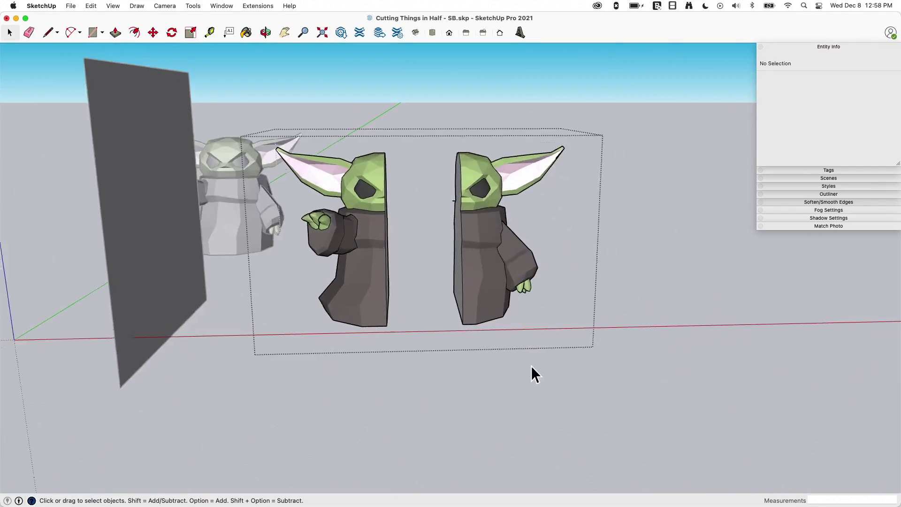
Erase the stray edges protruding from the cut sides of the vertical halves.
scroll(474, 262, up, 10)
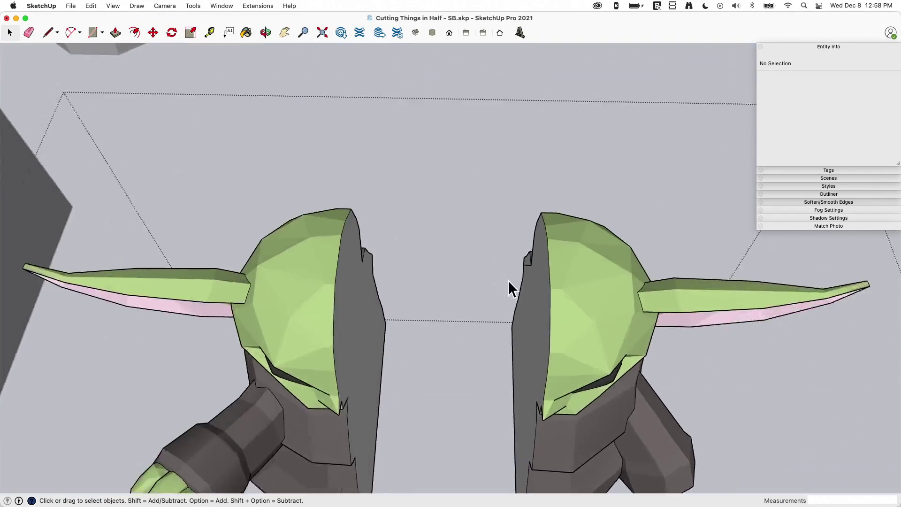
key(e)
scroll(498, 274, up, 2)
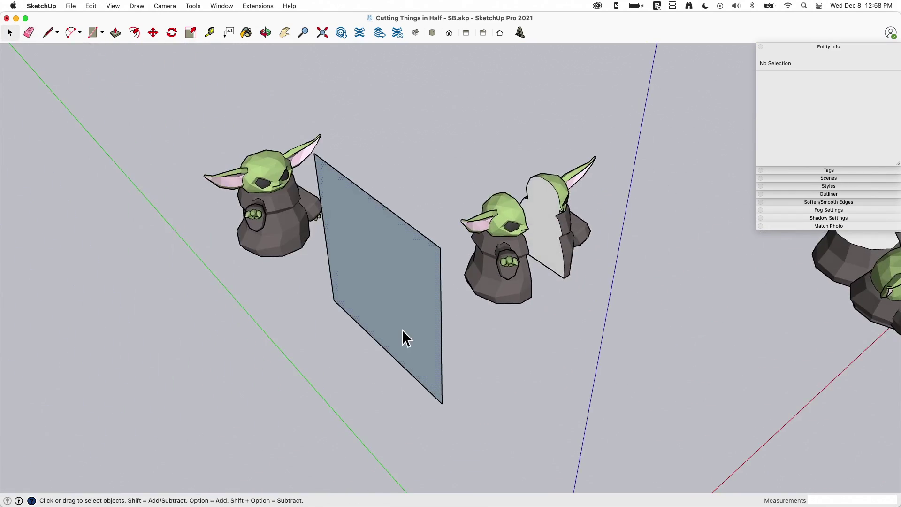
Rotate the vertical rectangle 30° about its lower edge and move it so it passes through the uncut character.
click(402, 331)
middle_drag(401, 319, 388, 361)
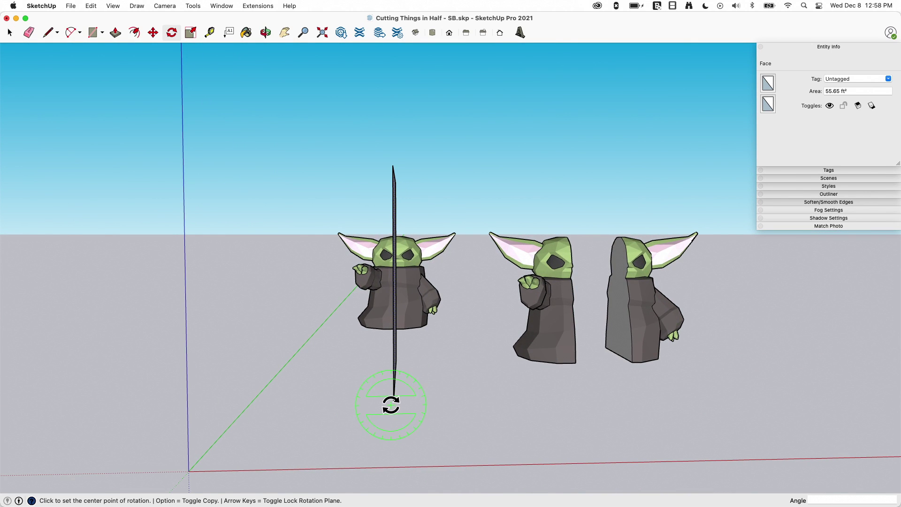
click(337, 402)
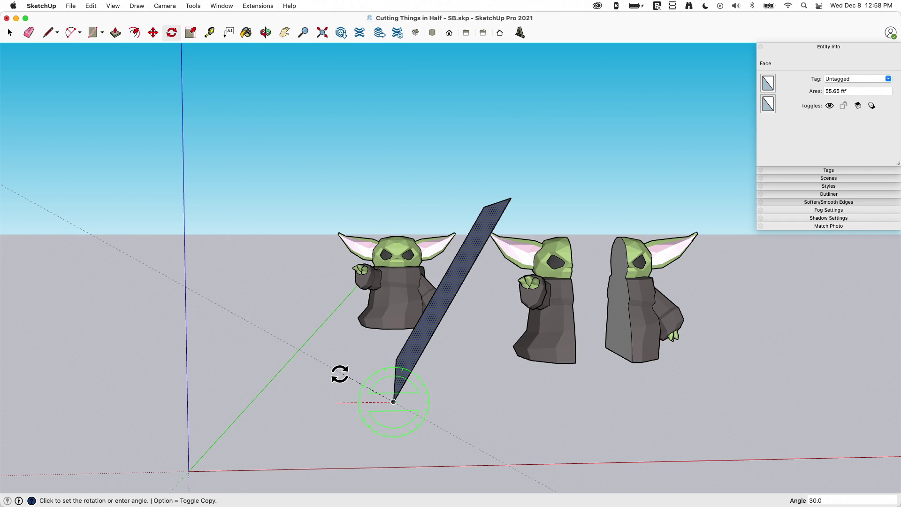
key(m)
middle_drag(342, 389, 558, 426)
click(560, 427)
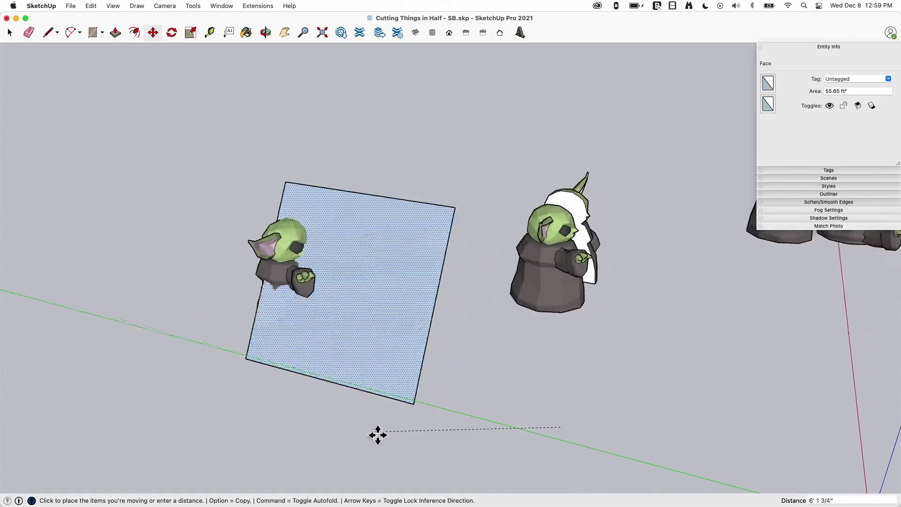
click(320, 394)
Tilt the slanted rectangle a few degrees further about its lower edge.
middle_drag(319, 395, 297, 206)
key(space)
click(308, 209)
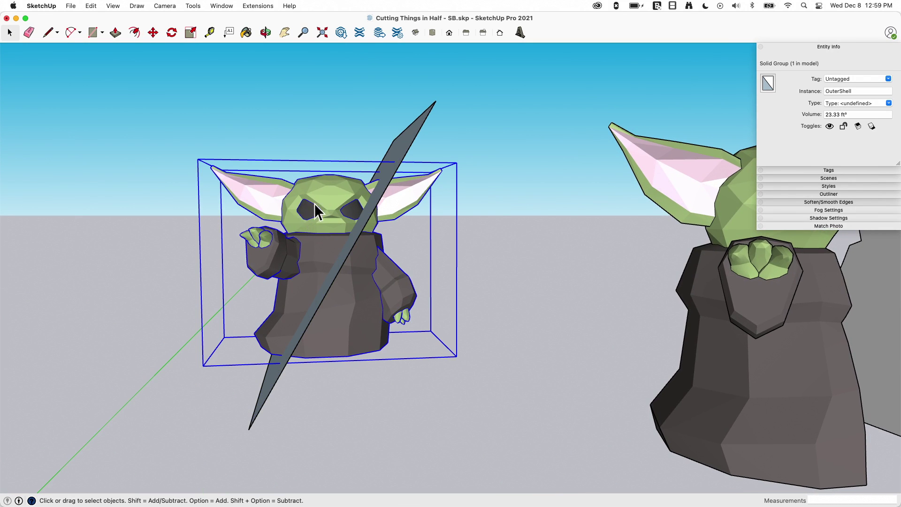
mouse_move(328, 335)
middle_down()
mouse_move(361, 278)
mouse_move(337, 324)
middle_up()
click(339, 292)
key(q)
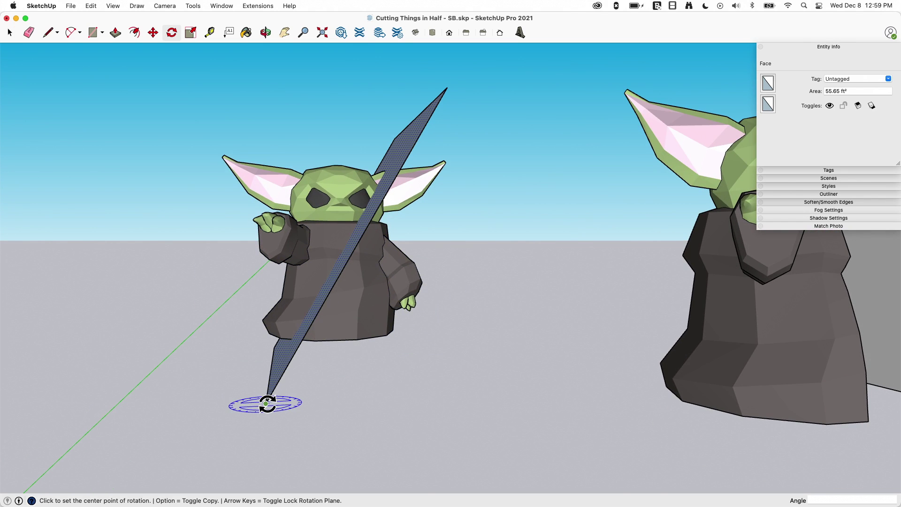
click(431, 80)
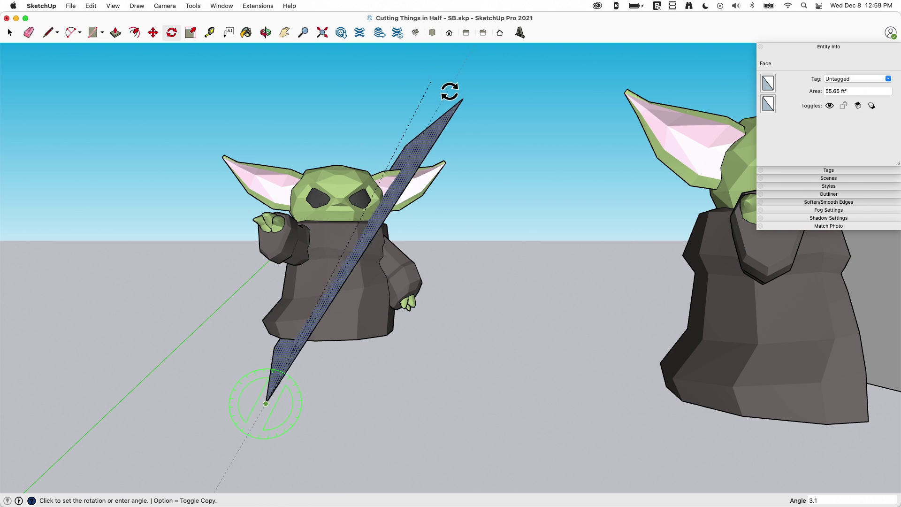
click(469, 108)
Move the slanted rectangle about 1' 2" sideways and rotate it about 12.5° more around a point on its front edge.
middle_drag(425, 369, 443, 347)
key(m)
click(480, 345)
click(428, 341)
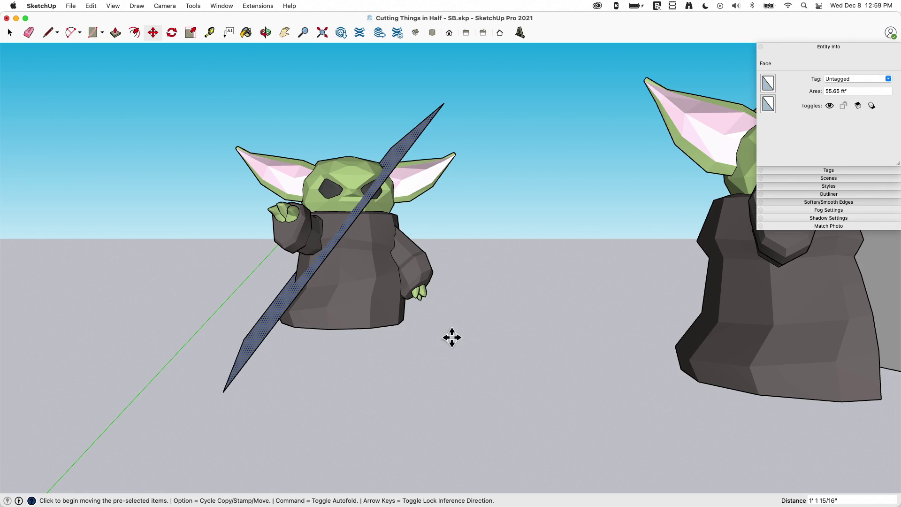
key(q)
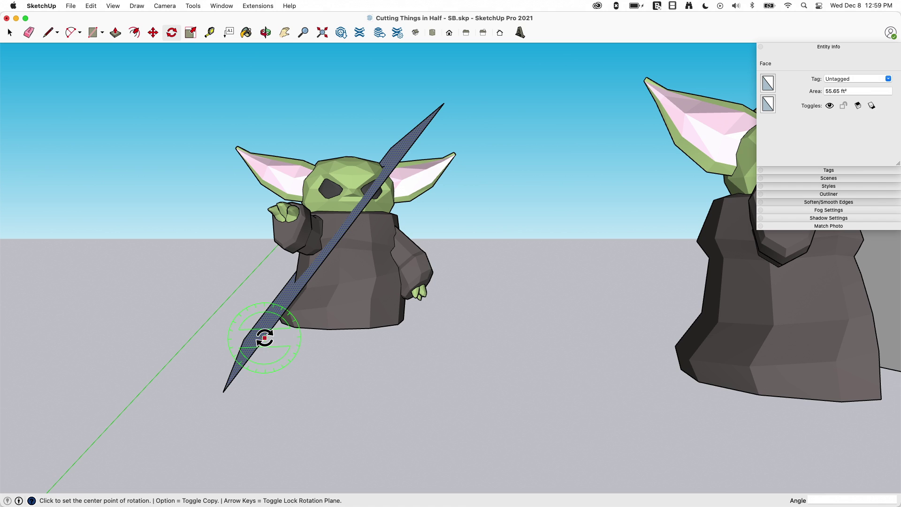
click(365, 180)
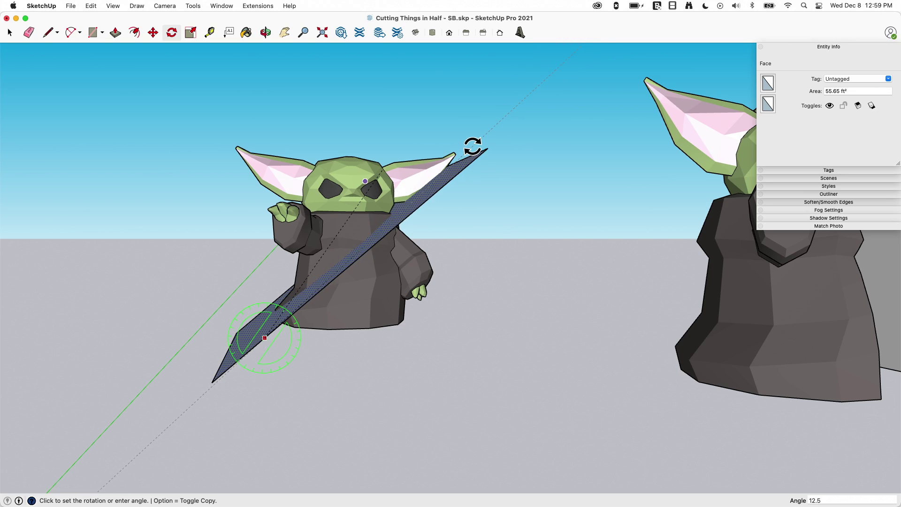
key(space)
Draw a line across the slanted rectangle near its upper end and erase the part beyond the line.
scroll(373, 190, up, 6)
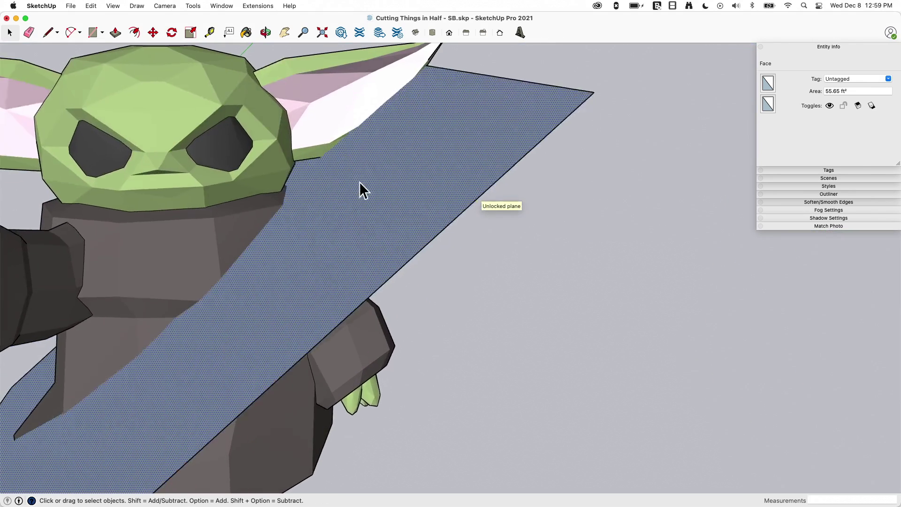
key(l)
click(405, 275)
middle_drag(405, 275, 266, 239)
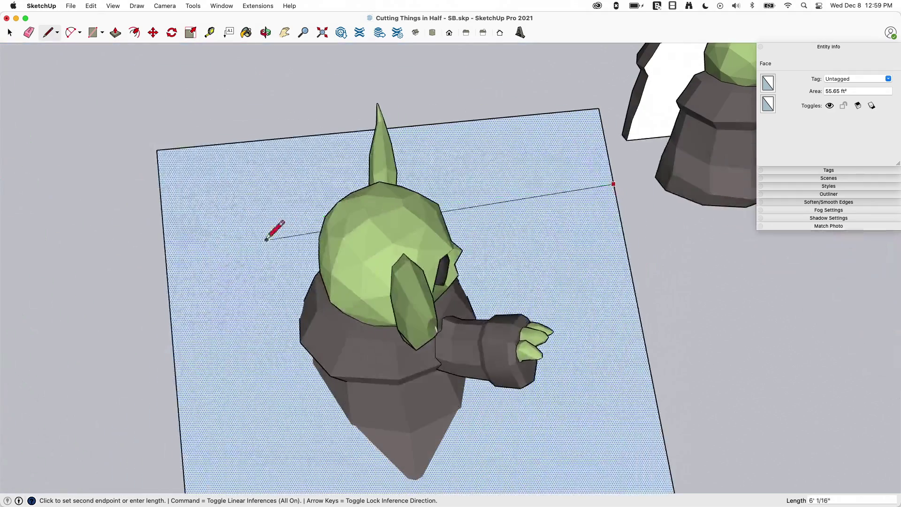
click(168, 285)
key(e)
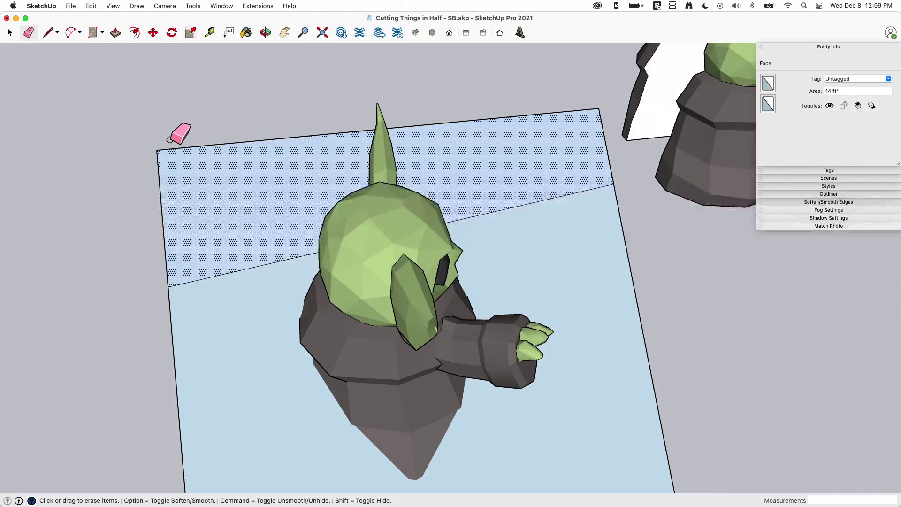
drag(170, 139, 158, 162)
click(609, 149)
mouse_move(609, 149)
middle_down()
mouse_move(563, 260)
mouse_move(539, 283)
mouse_move(531, 266)
mouse_move(574, 274)
mouse_move(560, 250)
mouse_move(443, 186)
mouse_move(508, 167)
mouse_move(431, 248)
mouse_move(545, 347)
middle_up()
Try to intersect all of the character's faces with the model at the trimmed rectangle.
key(space)
triple_click(385, 247)
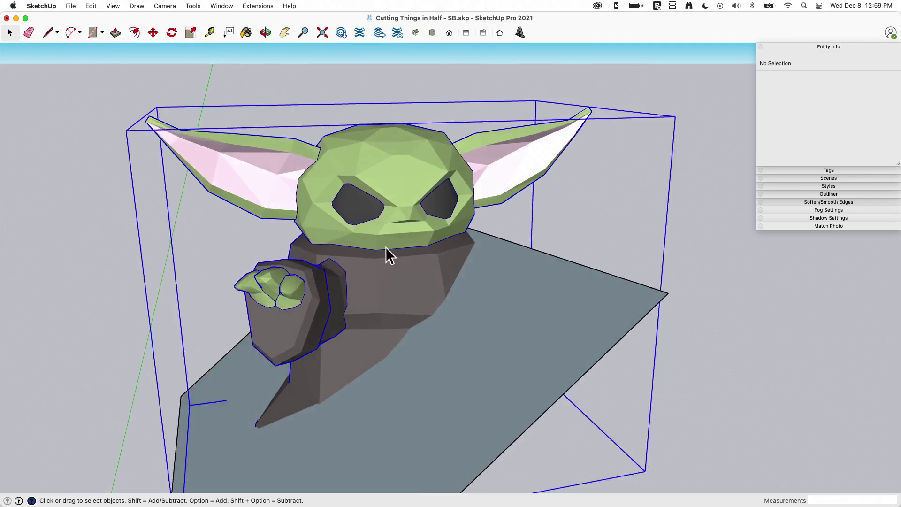
right_click(385, 247)
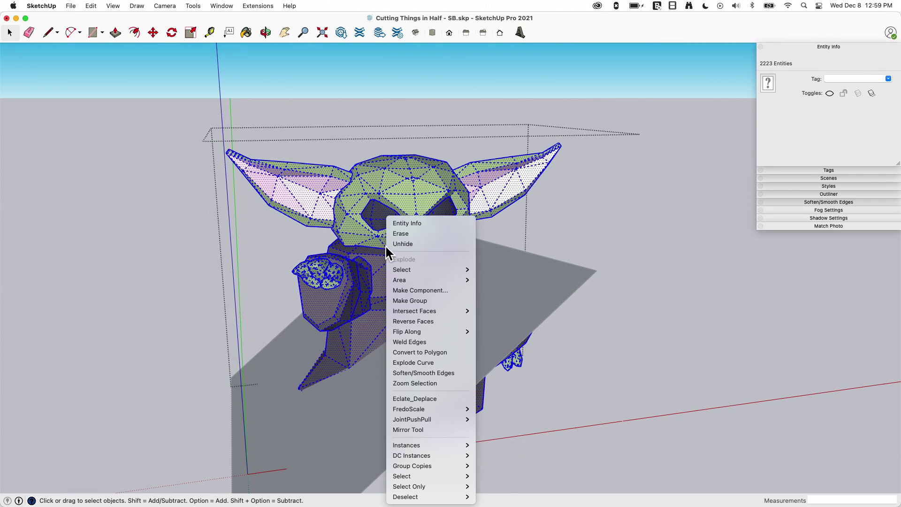
mouse_move(433, 310)
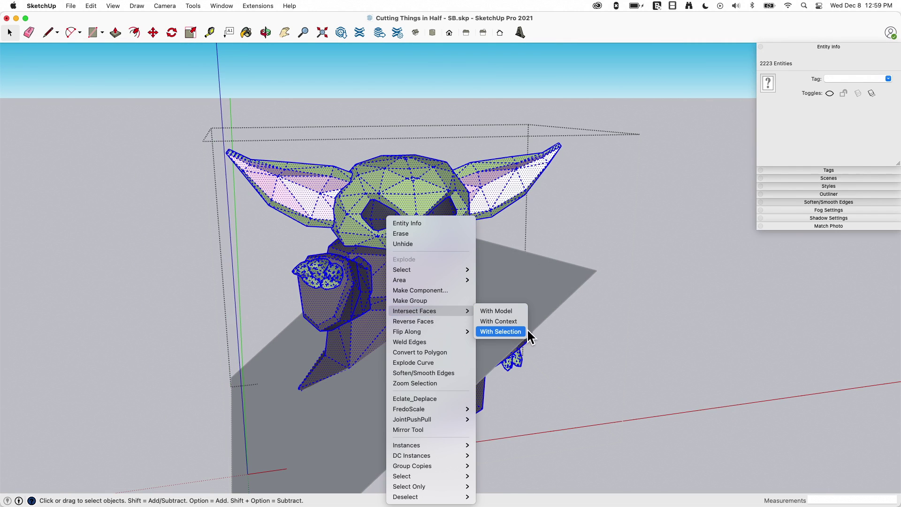
click(497, 311)
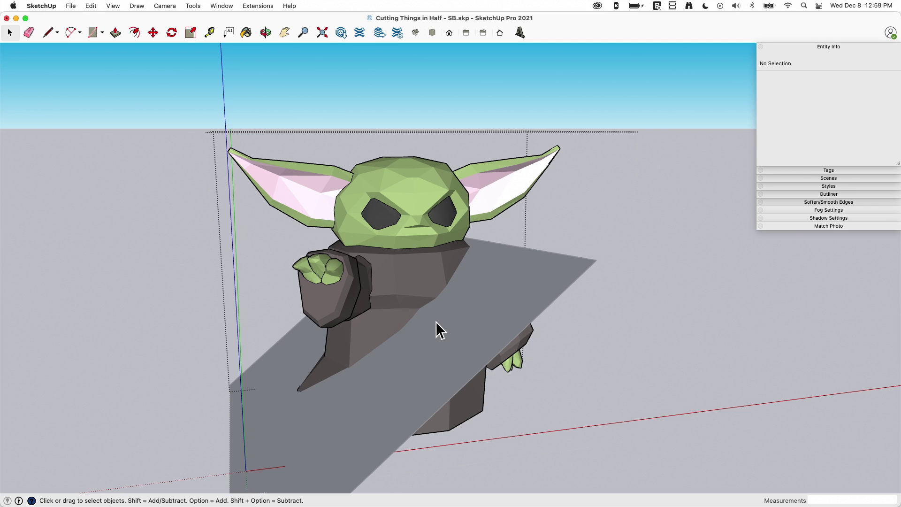
key(l)
mouse_move(421, 305)
middle_down()
mouse_move(429, 308)
mouse_move(335, 338)
mouse_move(351, 303)
mouse_move(329, 306)
middle_up()
key(space)
click(599, 325)
middle_drag(262, 274, 249, 283)
Draw a line about 7' 7" long across the rectangle and try to rotate its lower part about that line.
key(l)
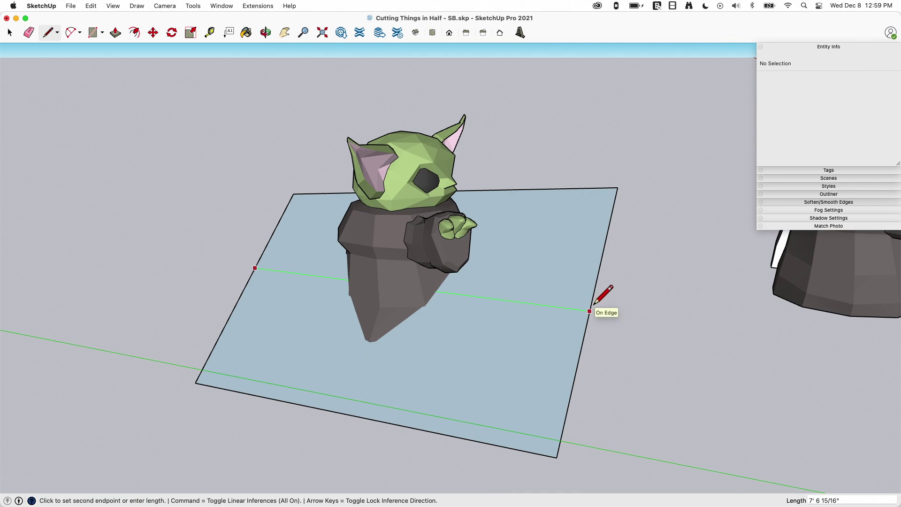
click(590, 310)
middle_drag(552, 299, 395, 263)
key(space)
click(470, 341)
middle_drag(571, 319, 549, 317)
key(q)
click(500, 316)
click(437, 368)
click(386, 308)
key(space)
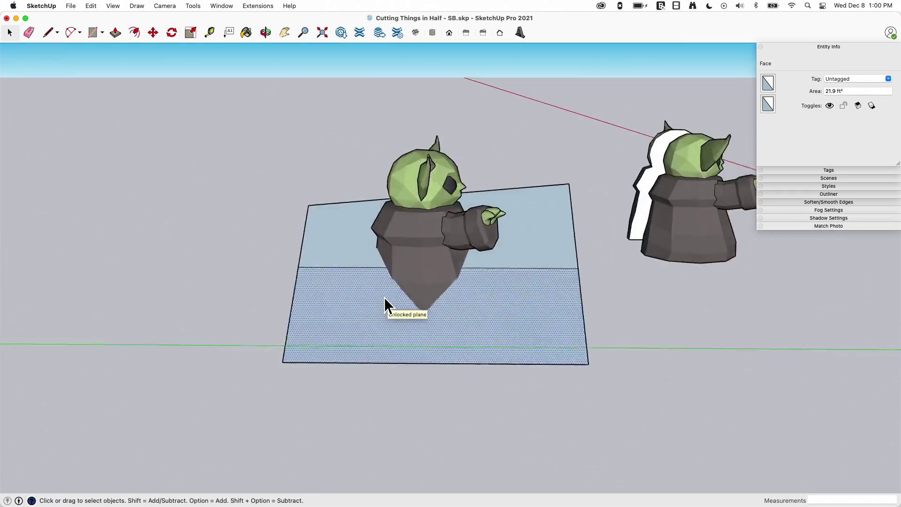
Draw a second flap outline from the rectangle's dividing line, with side edges about 2' 10" long, and try to fill it with a rectangle.
key(l)
mouse_move(331, 271)
middle_down()
mouse_move(352, 257)
mouse_move(432, 269)
middle_up()
key(e)
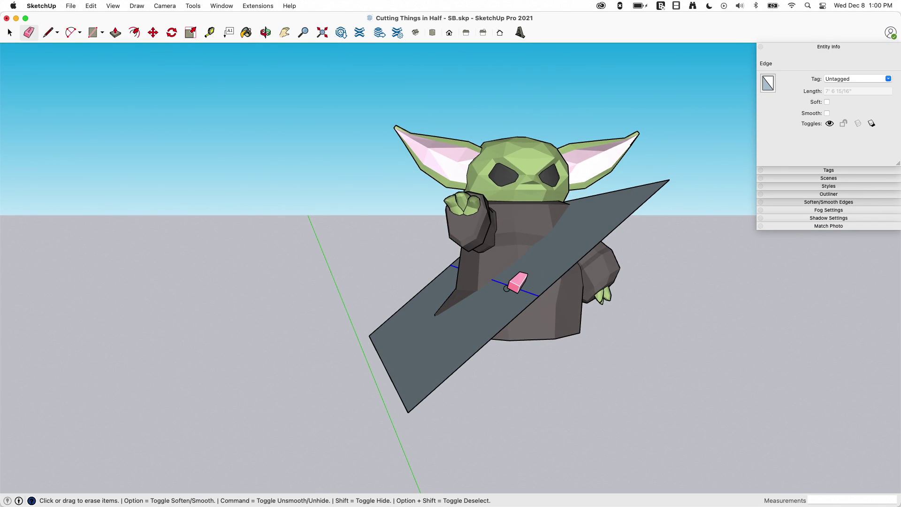
key(l)
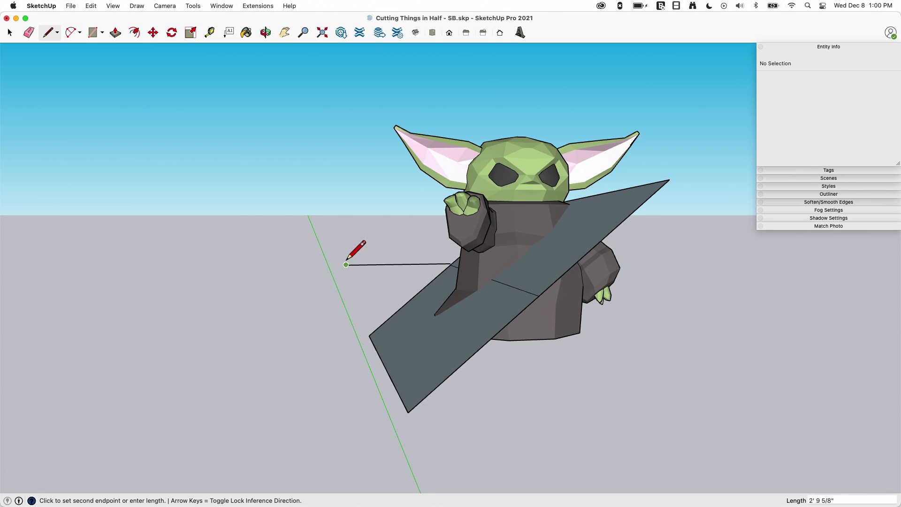
middle_drag(346, 264, 650, 355)
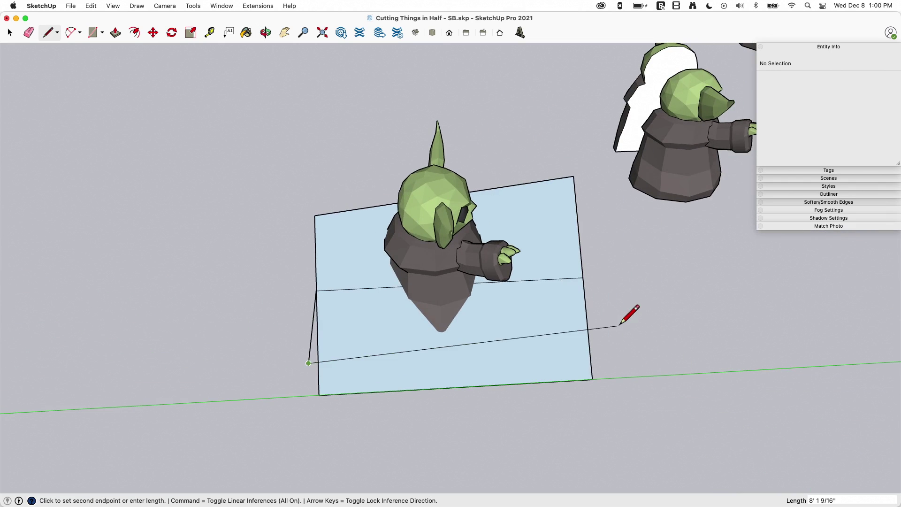
key(shift)
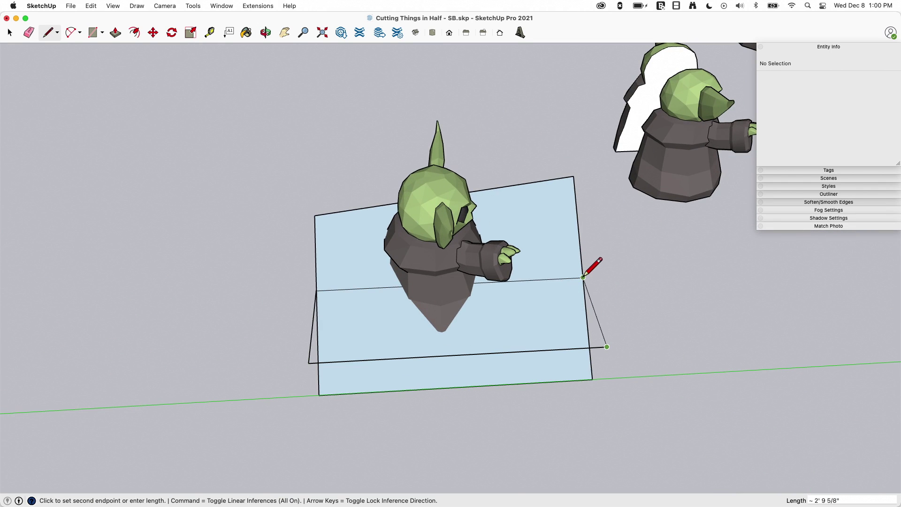
click(583, 277)
key(r)
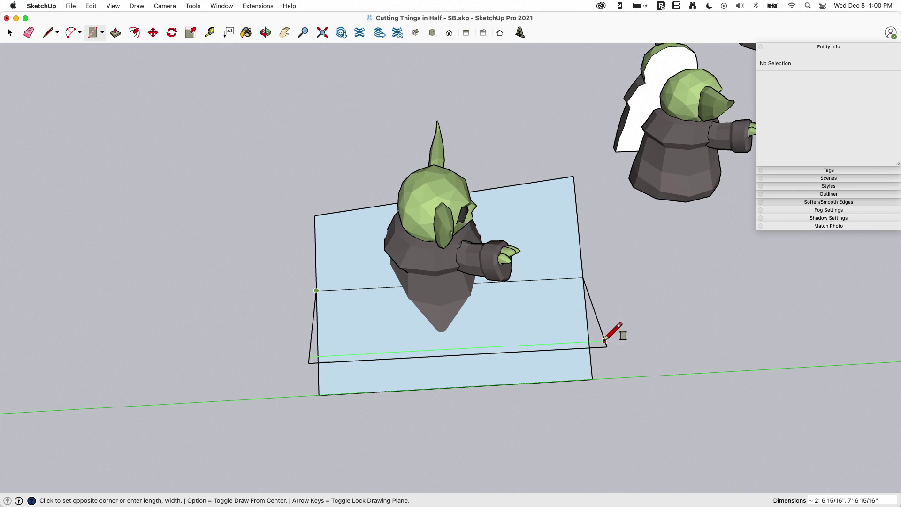
key(space)
Erase the dividing line and the added flap edges from the slanted rectangle.
middle_drag(551, 316, 607, 357)
key(e)
drag(539, 393, 345, 324)
middle_drag(370, 255, 336, 245)
Draw a line across the middle of the slanted rectangle, parallel to the green axis, to divide it.
key(l)
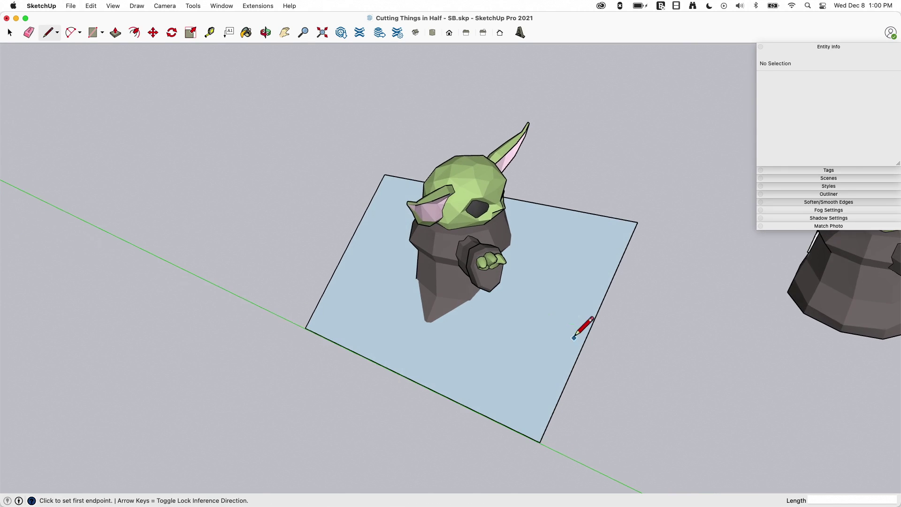
click(589, 330)
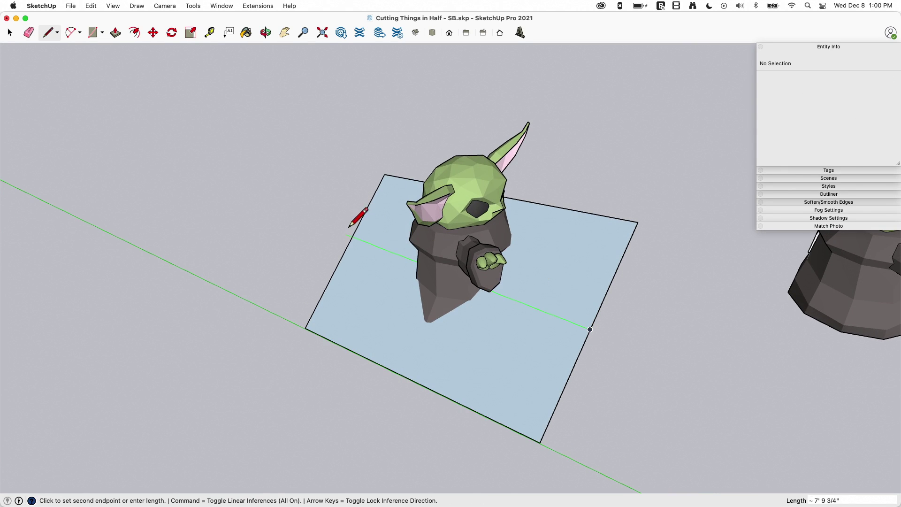
click(308, 216)
key(e)
middle_drag(312, 245, 225, 181)
Rotate the lower part of the divided rectangle about 46.7° around the dividing line to make a bent cutting surface.
key(space)
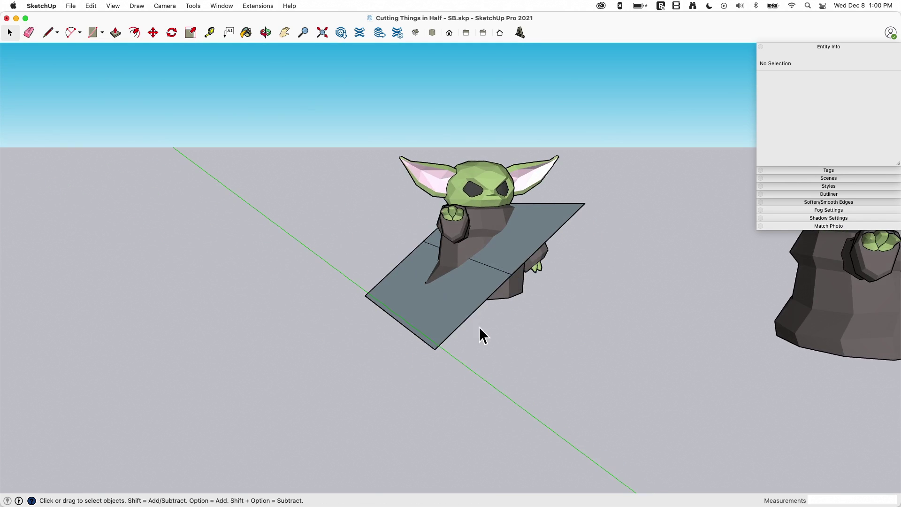
click(454, 306)
middle_drag(499, 294, 423, 324)
key(q)
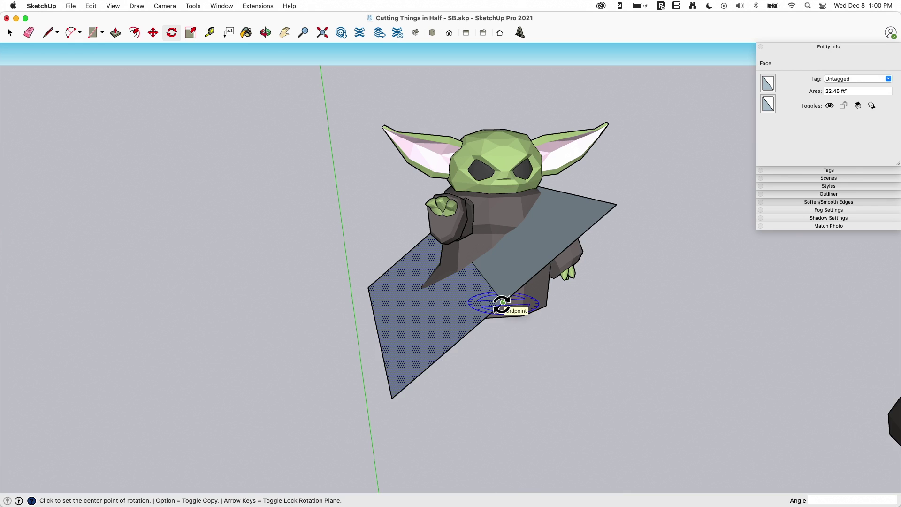
click(448, 350)
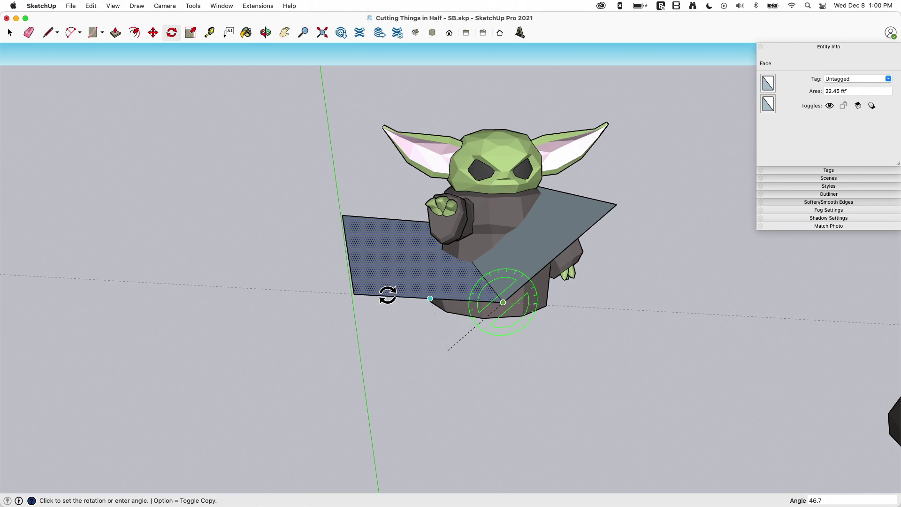
click(386, 291)
key(space)
Open the character group, select all its geometry and intersect its faces with the model.
middle_drag(387, 300, 466, 256)
double_click(517, 272)
key(super+a)
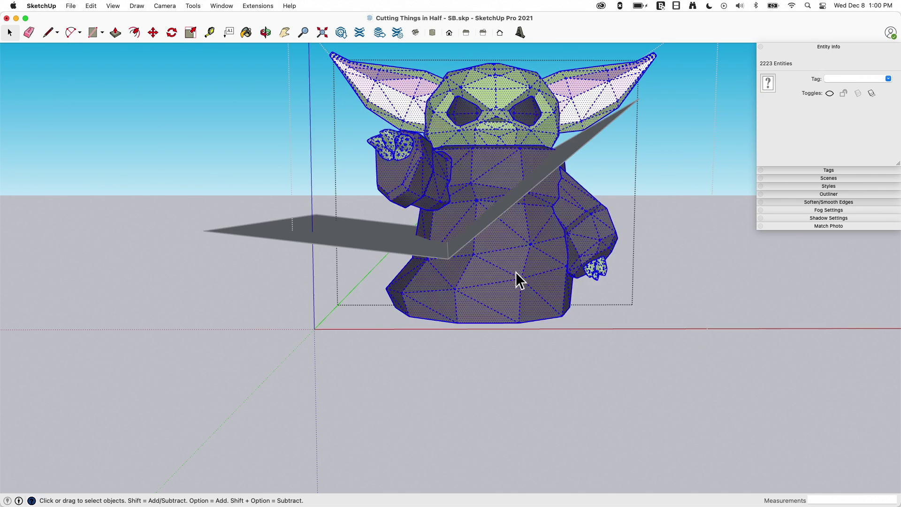
right_click(516, 272)
mouse_move(567, 311)
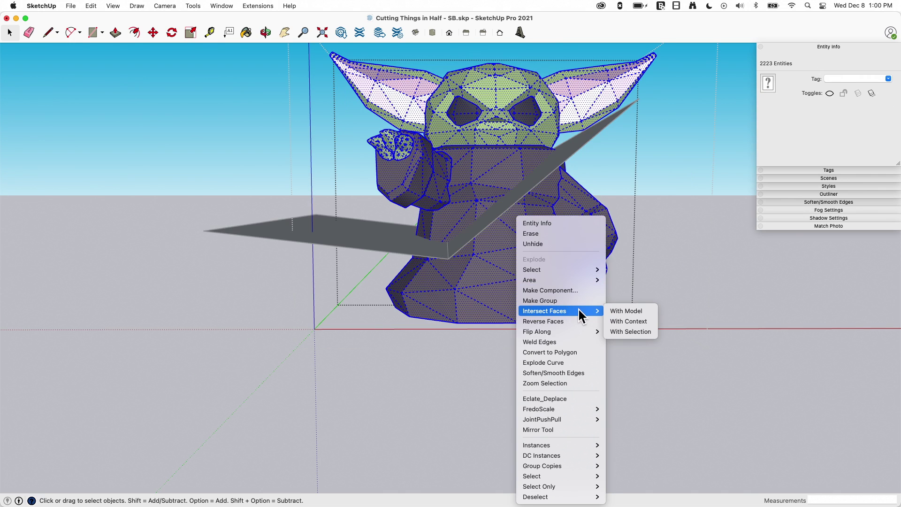
click(630, 309)
Select the character's lower piece with the lowered arm and hand and copy it sideways along the red axis.
middle_drag(503, 239, 554, 250)
triple_click(518, 250)
click(519, 250)
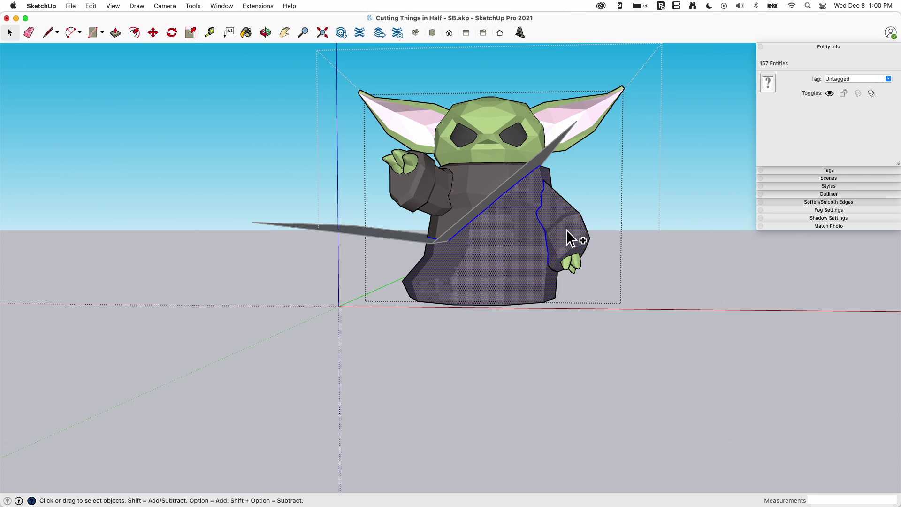
triple_click(567, 231)
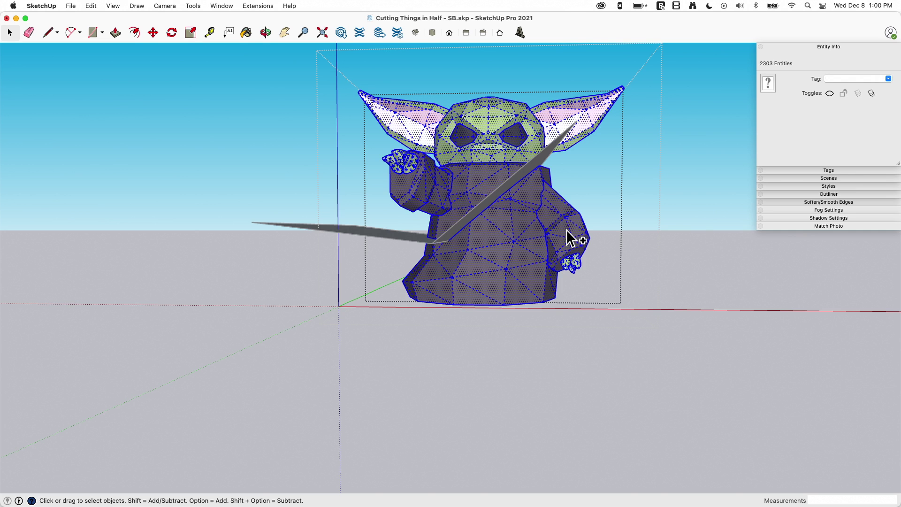
click(492, 247)
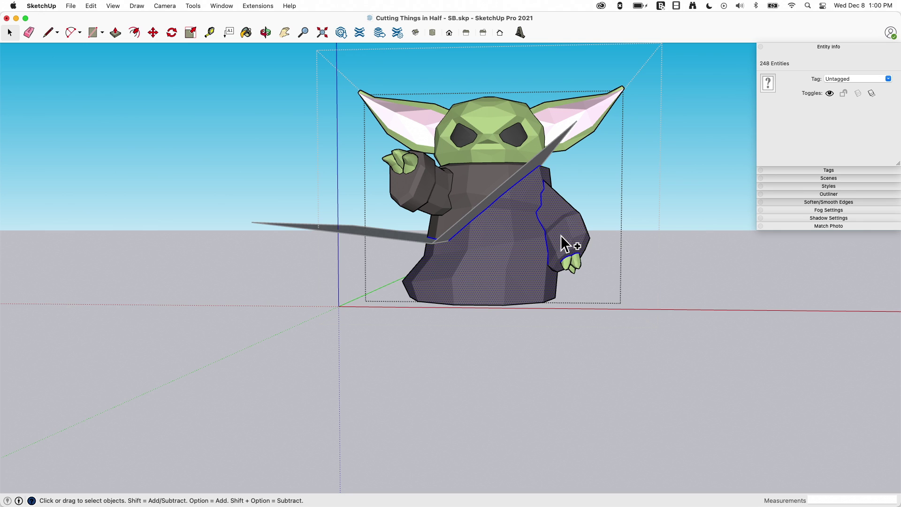
alt+double_click(567, 263)
key(m)
click(559, 320)
key(alt)
scroll(756, 378, up, 5)
scroll(722, 276, down, 5)
middle_drag(741, 317, 645, 298)
scroll(657, 338, down, 5)
click(620, 418)
scroll(614, 404, up, 5)
Draw a line along the cut outline of the copied lower piece to close its open top with a face.
key(l)
mouse_move(610, 396)
middle_down()
mouse_move(610, 387)
mouse_move(532, 351)
middle_up()
middle_drag(561, 402, 547, 373)
key(space)
scroll(561, 408, up, 5)
key(l)
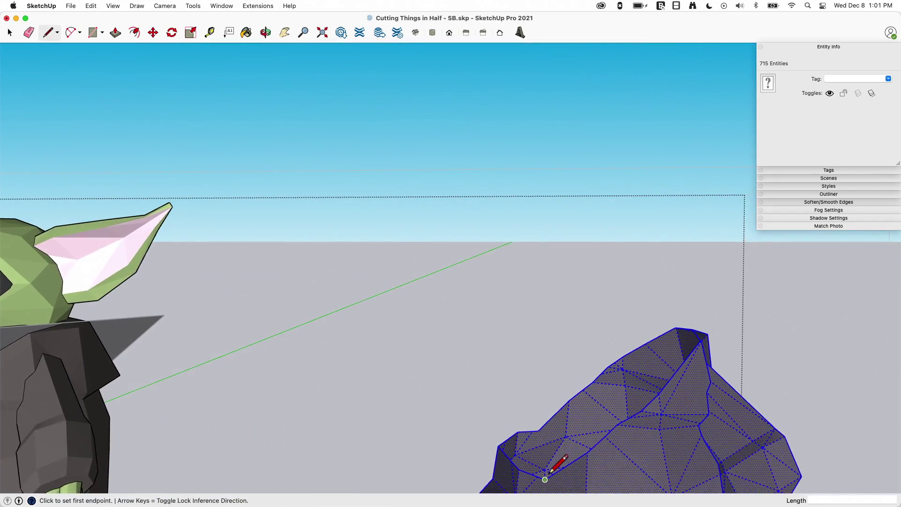
click(538, 430)
scroll(535, 420, down, 3)
Select the character's upper piece with the head and raised arm and copy it sideways, above the copied lower piece.
key(space)
middle_drag(704, 375, 459, 299)
scroll(676, 344, down, 3)
scroll(676, 344, down, 5)
scroll(471, 304, up, 4)
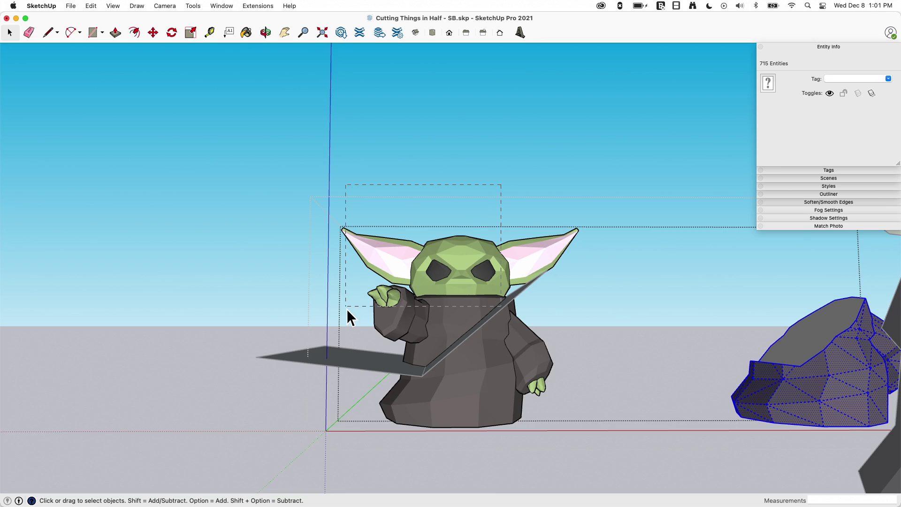
drag(344, 304, 344, 303)
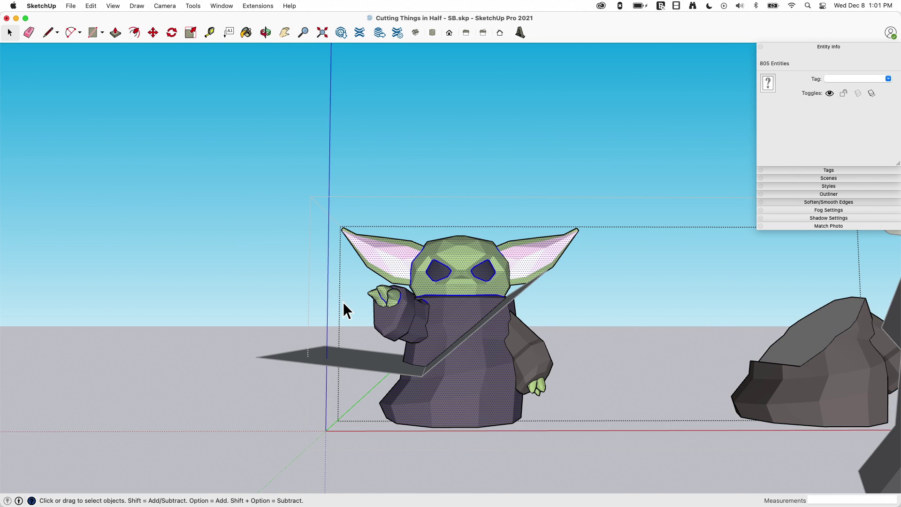
key(m)
key(alt)
click(599, 338)
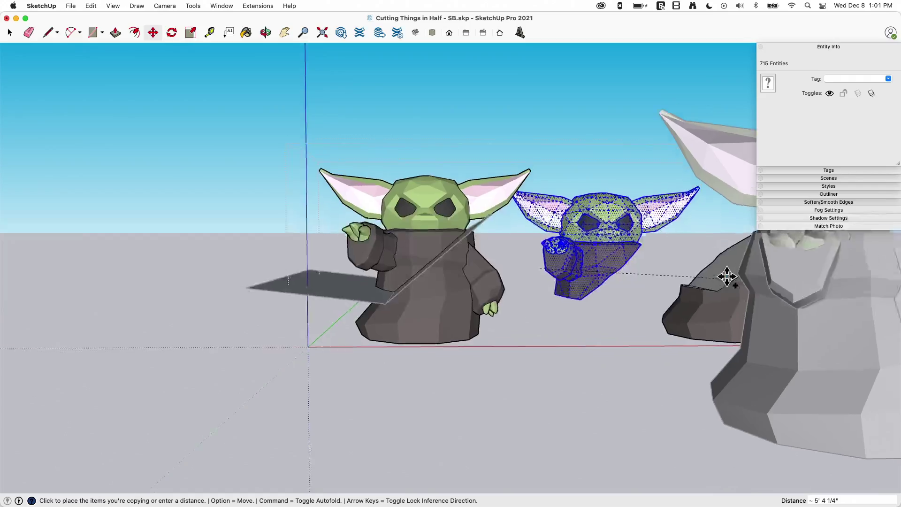
middle_drag(727, 277, 720, 354)
click(665, 343)
Draw a line along the cut outline of the copied upper piece to close its open underside with a face.
middle_drag(665, 343, 592, 411)
key(l)
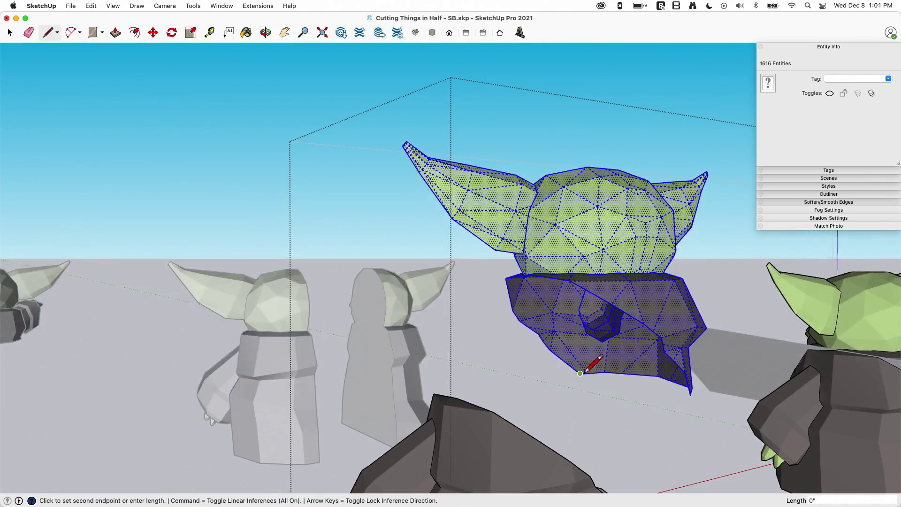
middle_drag(592, 376, 495, 413)
click(681, 360)
Delete the original character's geometry from the group, leave the group and delete the bent cutting surface.
key(space)
triple_click(327, 302)
key(Delete)
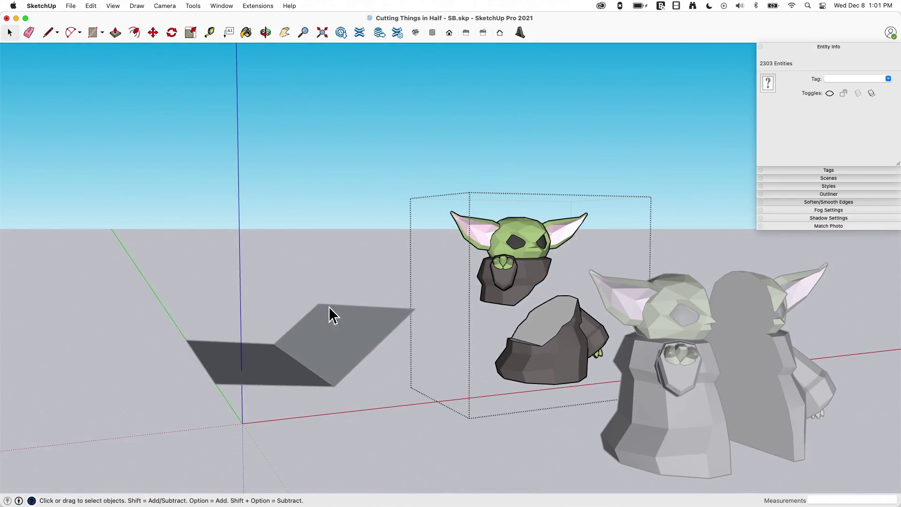
key(Escape)
double_click(318, 351)
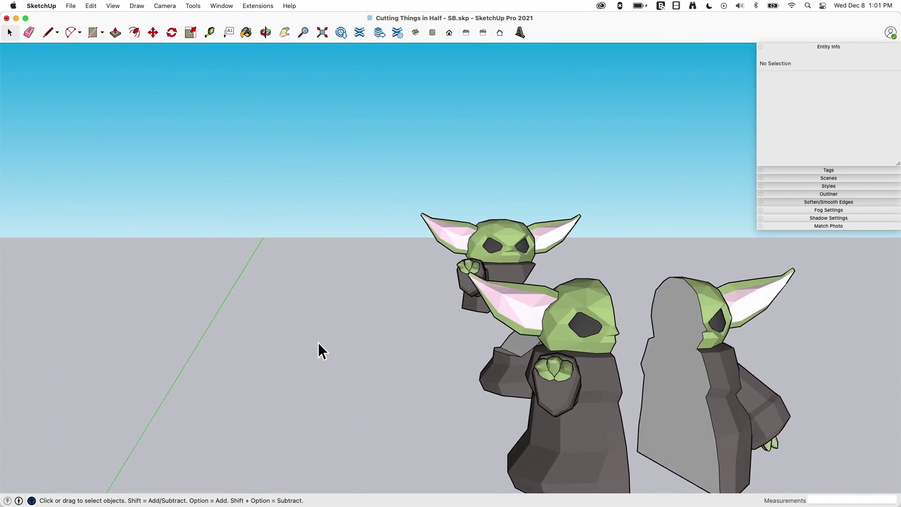
middle_drag(319, 343, 468, 354)
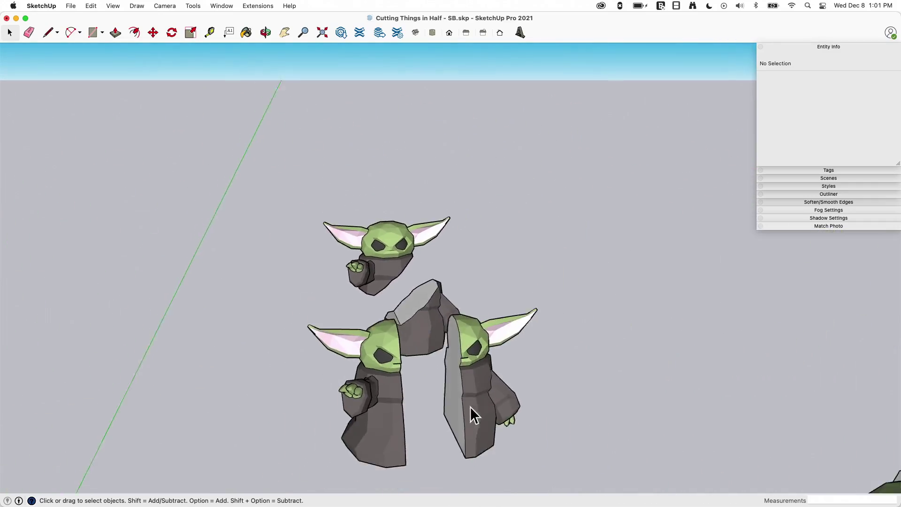
middle_drag(510, 432, 716, 351)
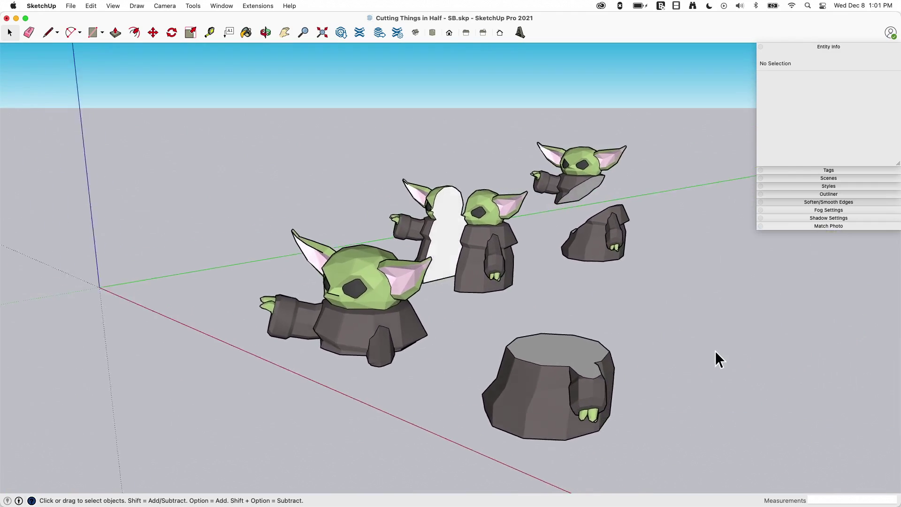